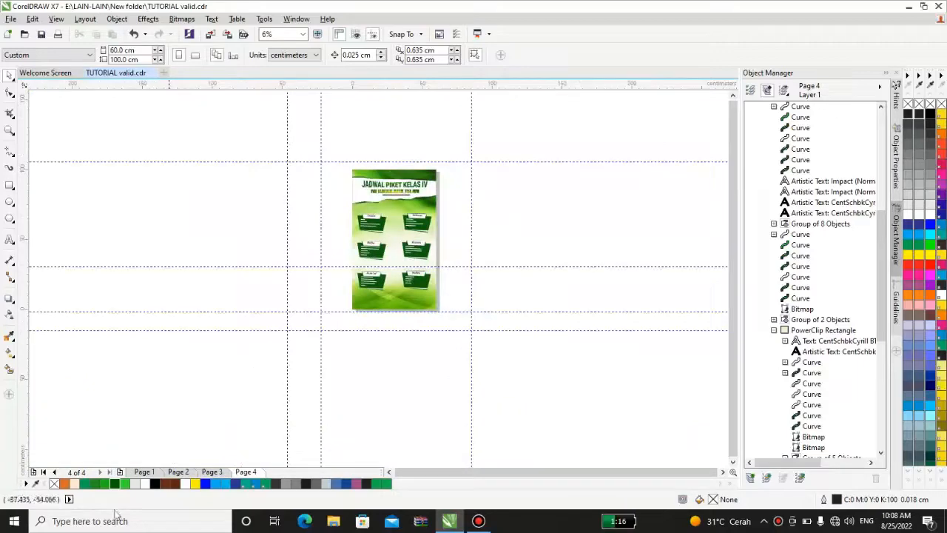
Open page 1 of the class poster and move the teacher avatar off to the side of the Wali Kelas banner.
left_click(144, 471)
scroll(382, 186, "up", 3)
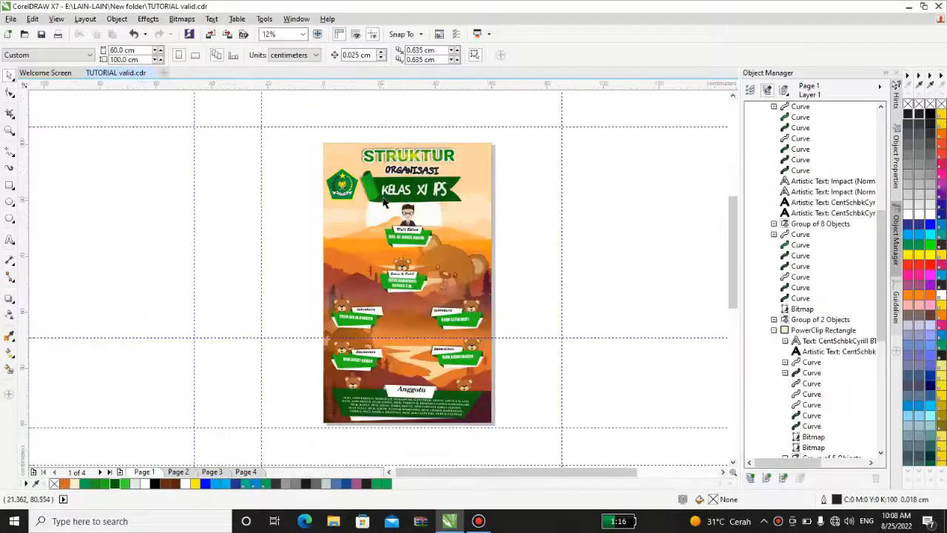
left_click(382, 186)
scroll(383, 186, "down", 2)
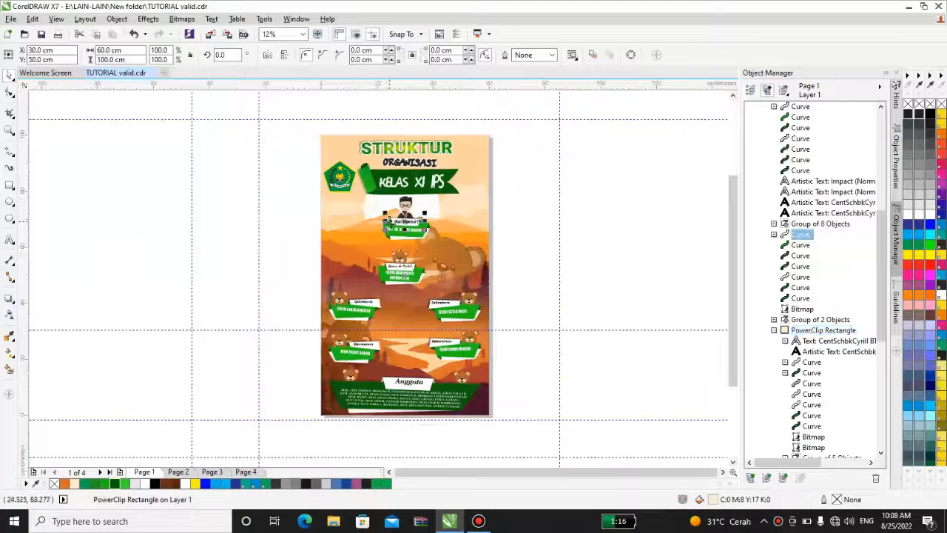
scroll(413, 205, "up", 3)
left_click(384, 206)
left_click_drag(384, 206, 536, 239)
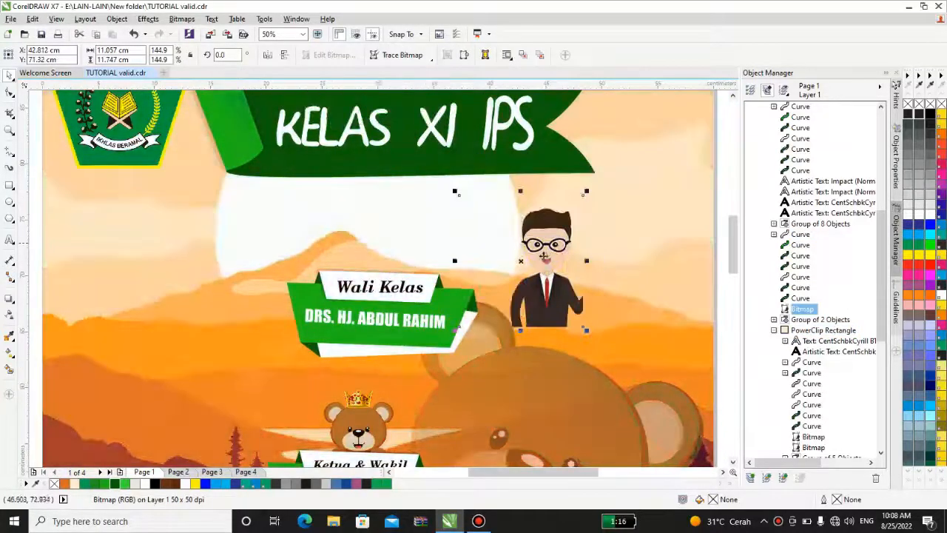
Group the objects of the Wali Kelas banner and move the teacher avatar back behind its white label.
scroll(548, 252, "down", 2)
left_click_drag(592, 335, 594, 334)
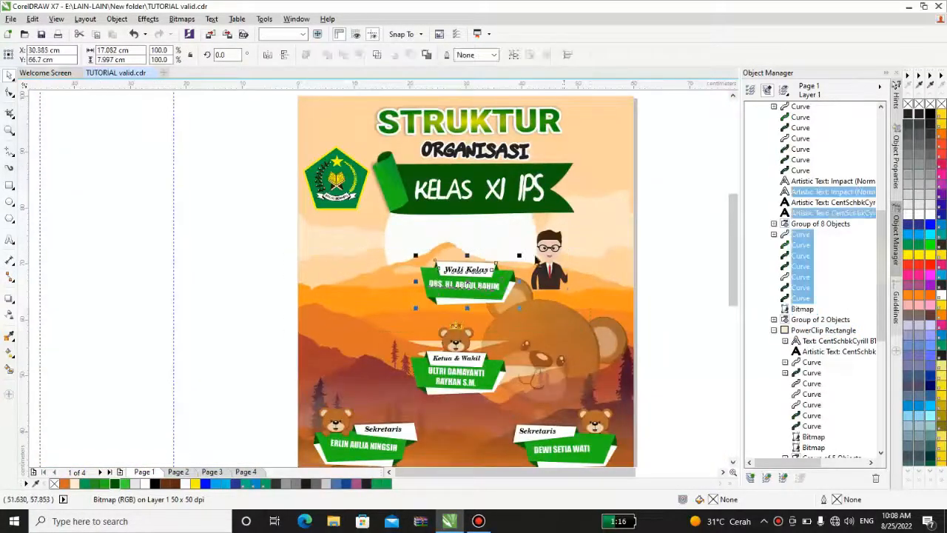
scroll(516, 277, "up", 2)
scroll(517, 277, "up", 3)
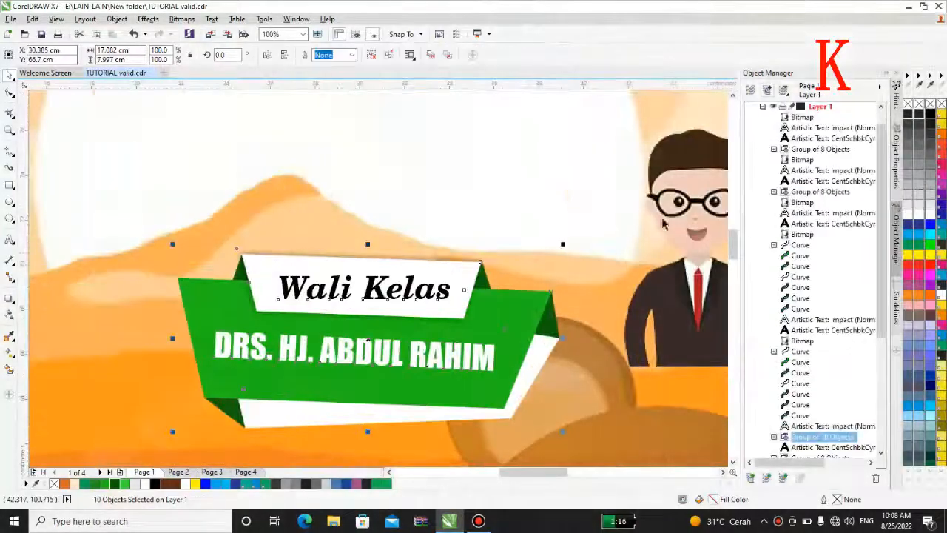
left_click(699, 273)
left_click_drag(699, 274, 427, 150)
left_click_drag(414, 185, 490, 139)
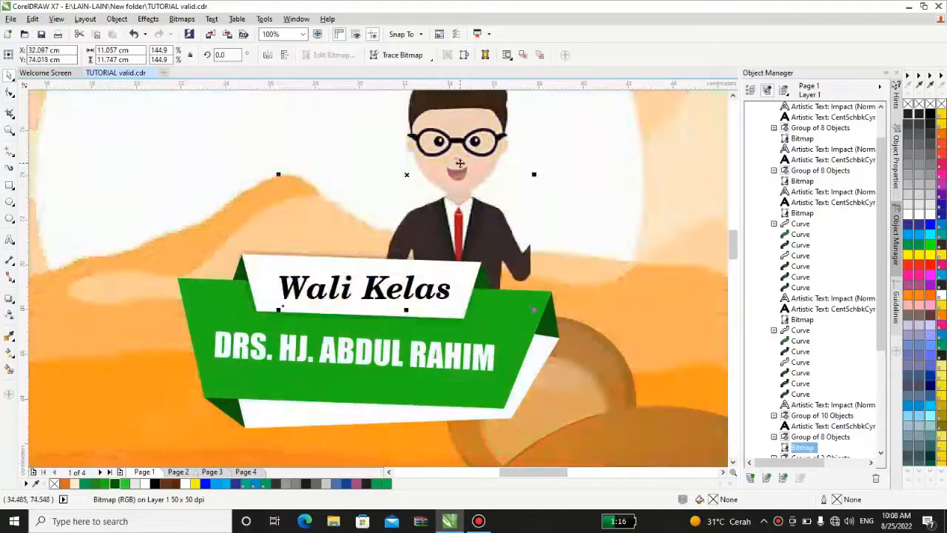
Try ordering the teacher avatar to the front of the layer, and undo the reordering.
right_click(461, 165)
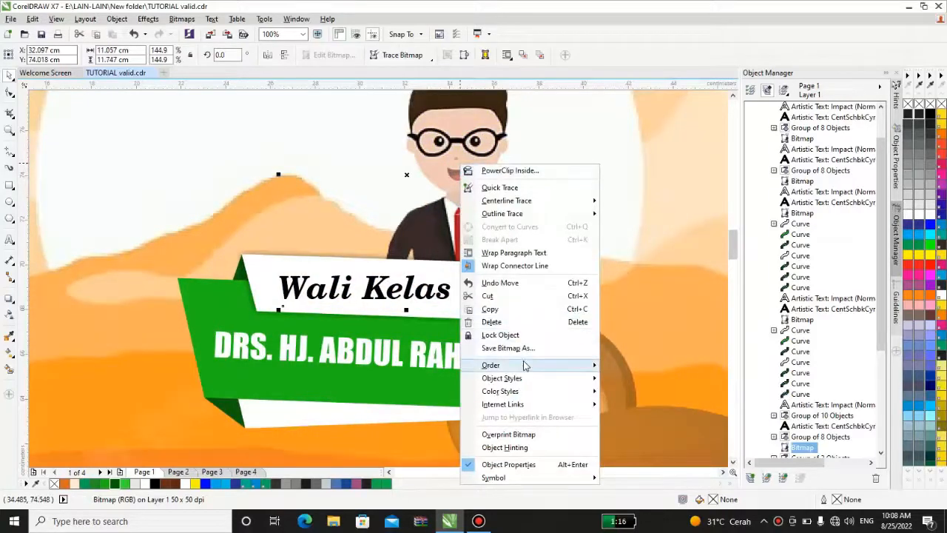
mouse_move(523, 365)
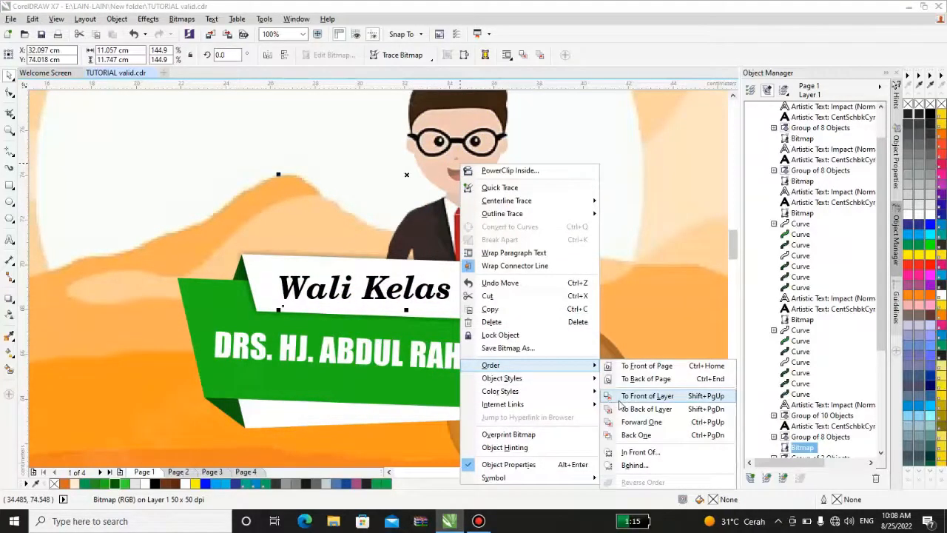
left_click(629, 396)
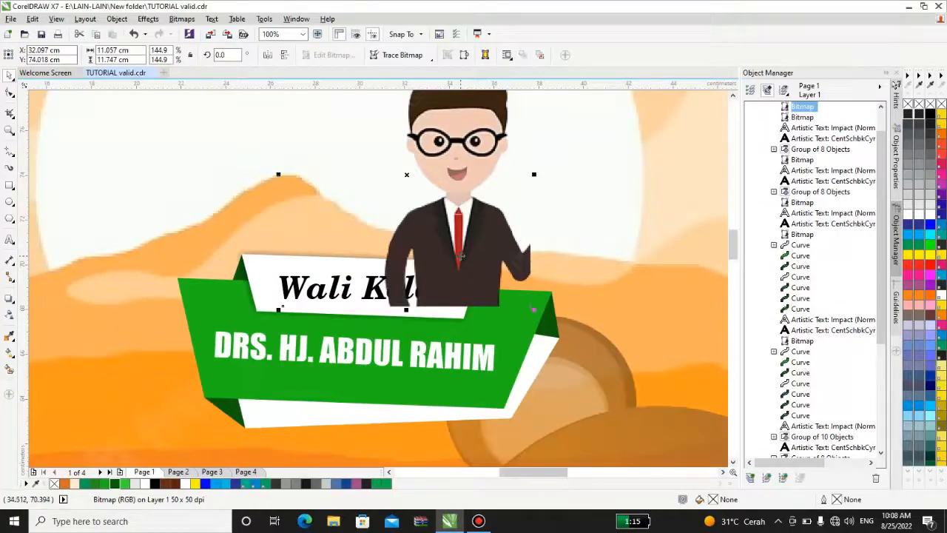
key("ctrl+z")
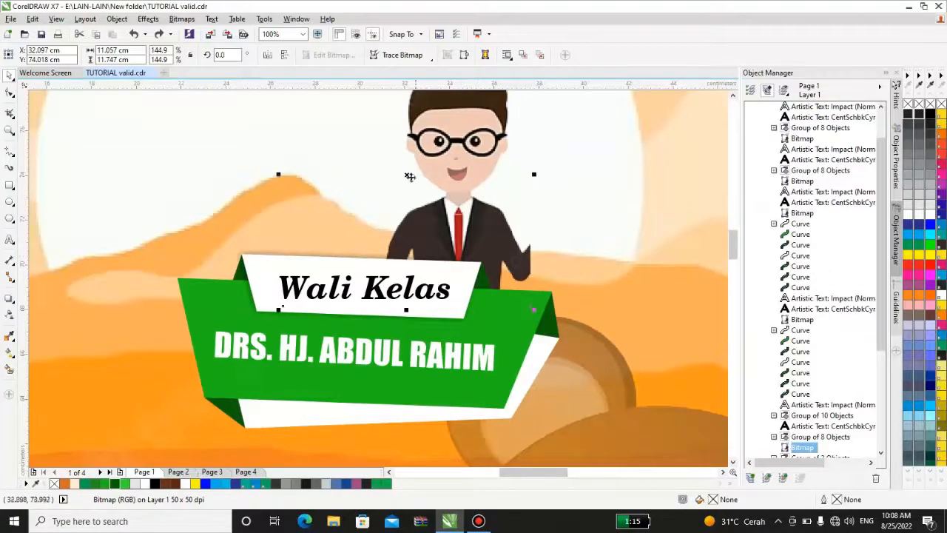
Centre the teacher avatar above the Wali Kelas label and ungroup the banner below it.
left_click_drag(410, 176, 346, 177)
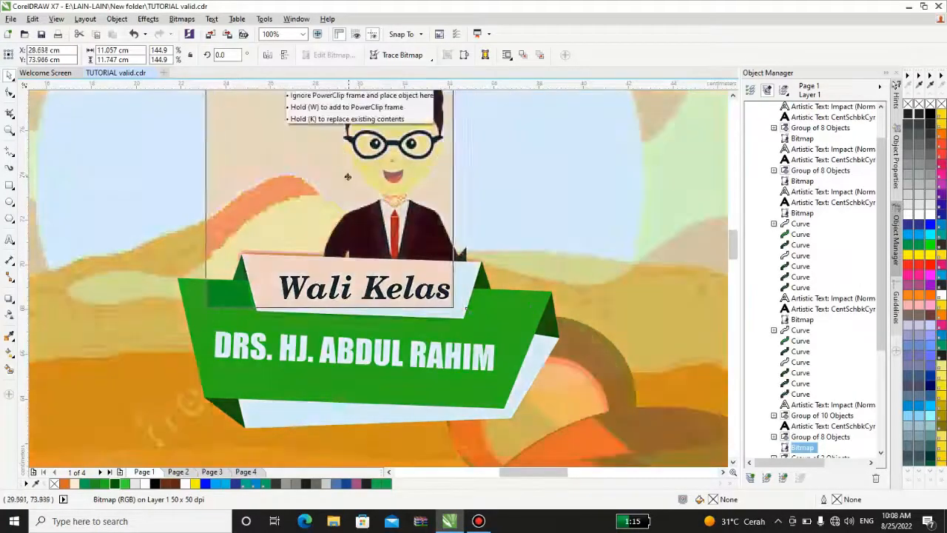
scroll(362, 177, "down", 4)
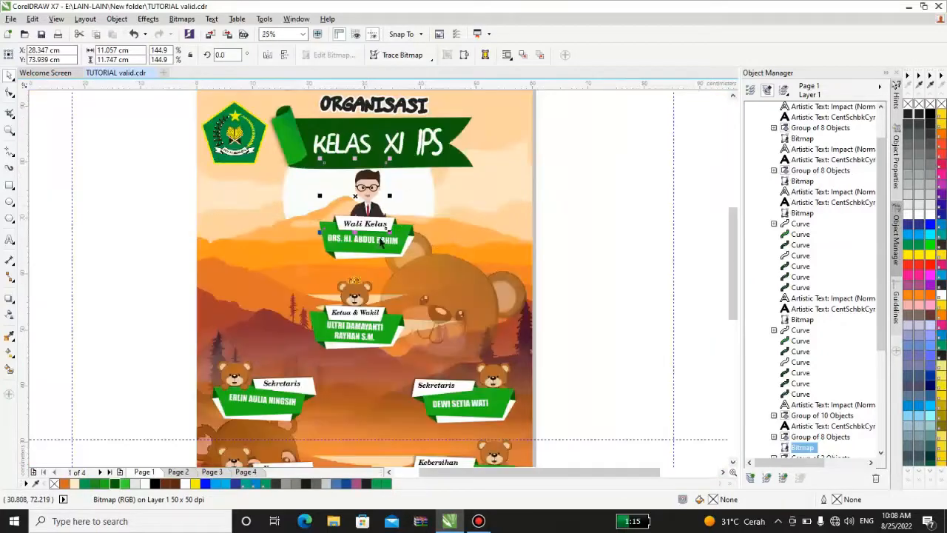
left_click(381, 242)
scroll(381, 242, "up", 2)
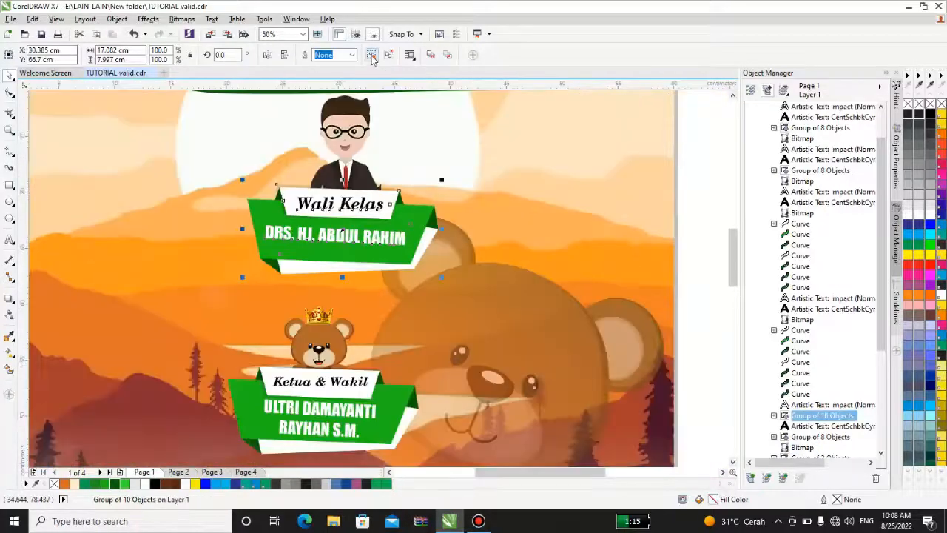
left_click(372, 58)
Try shifting the white Wali Kelas label aside from its dark green folds, and undo the shift.
left_click(466, 171)
scroll(404, 212, "up", 1)
left_click(404, 190)
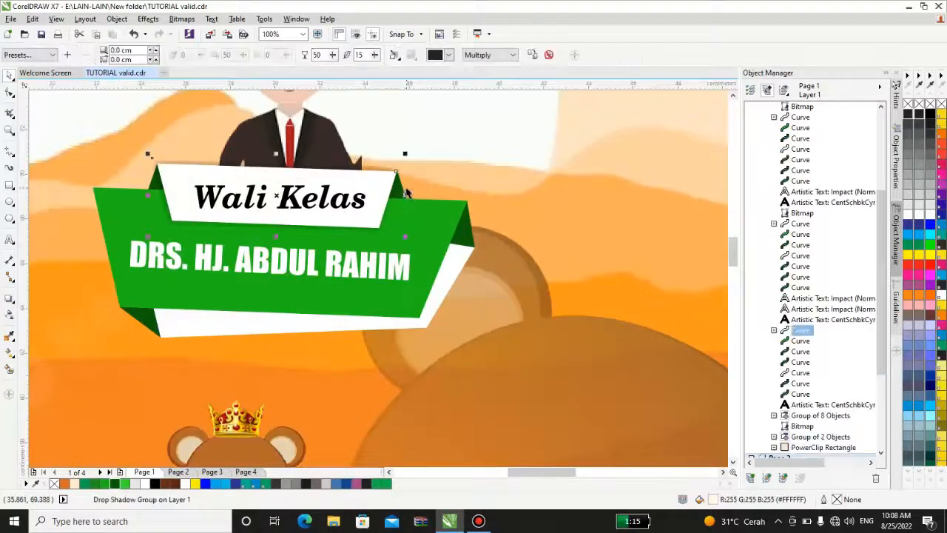
left_click(398, 189, "ctrl")
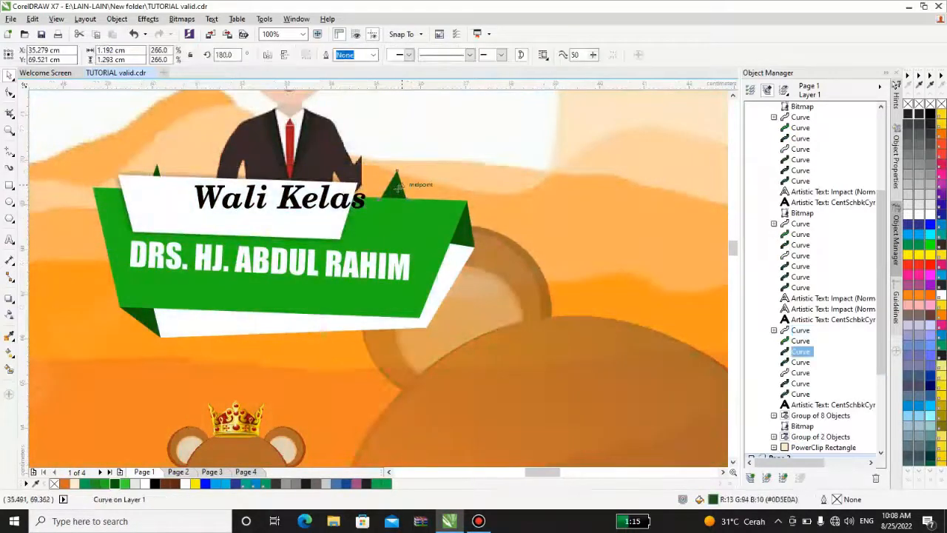
scroll(397, 188, "up", 2)
scroll(397, 188, "down", 2)
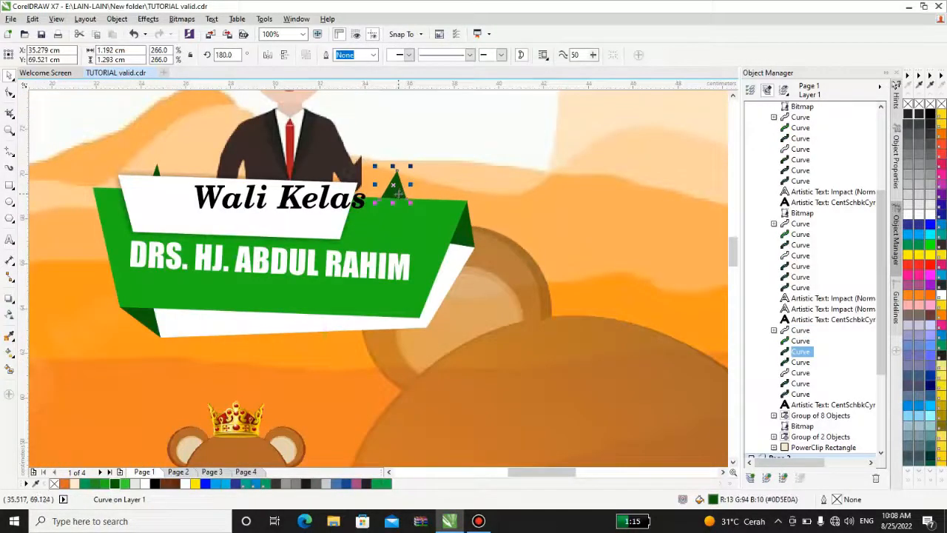
left_click(399, 194)
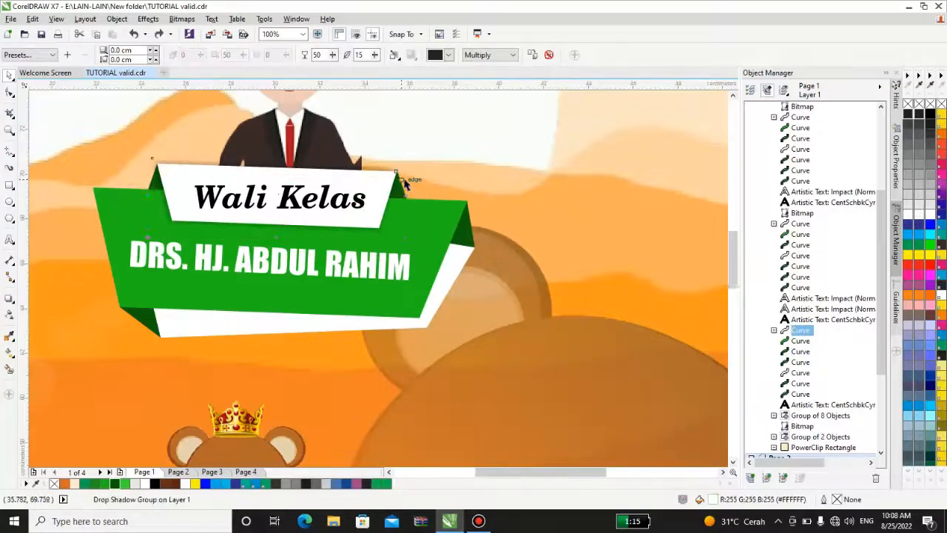
Shift the crowned bear sideways above the Ketua & Wakil label.
scroll(399, 194, "down", 2)
left_click(362, 270)
scroll(363, 259, "up", 2)
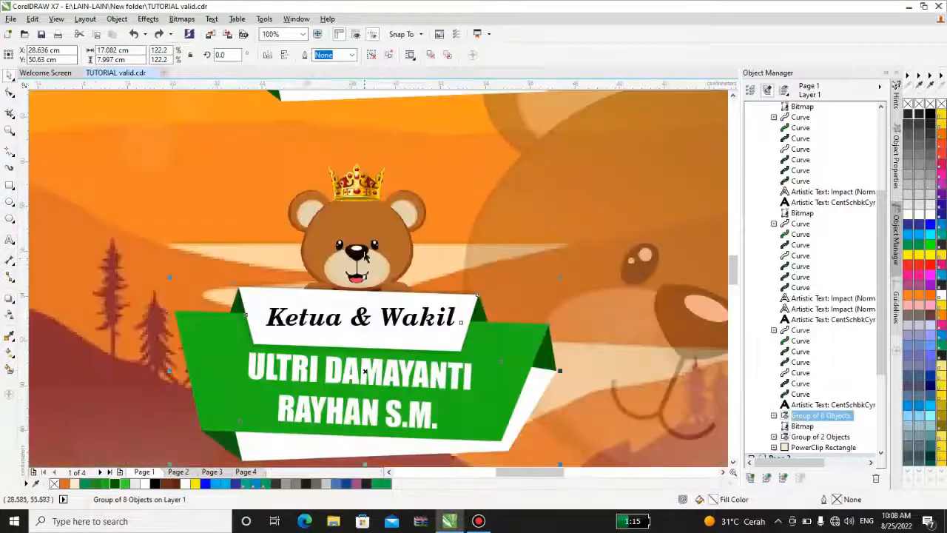
left_click(362, 225)
left_click_drag(362, 193, 399, 183)
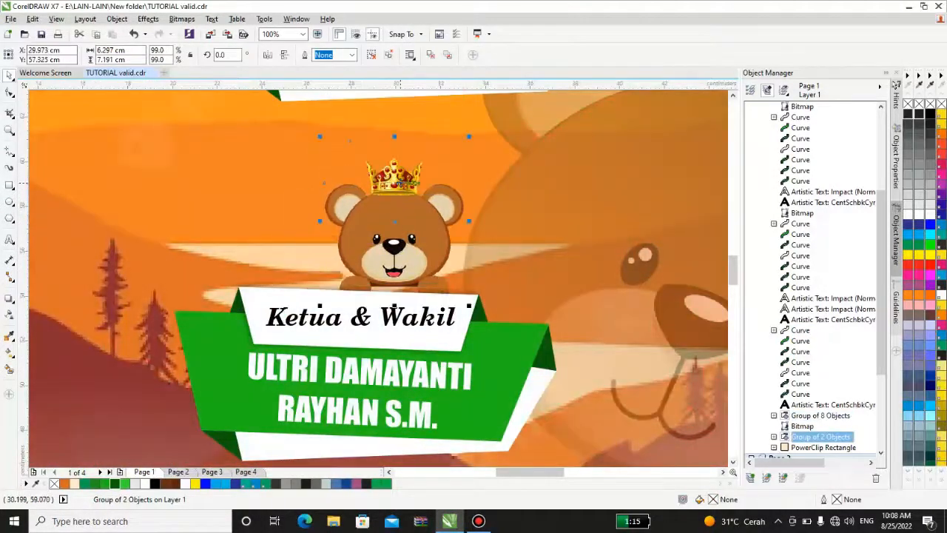
Try ungrouping the crowned bear and moving the crown off its head, and undo back to the bear's original position.
left_click(370, 56)
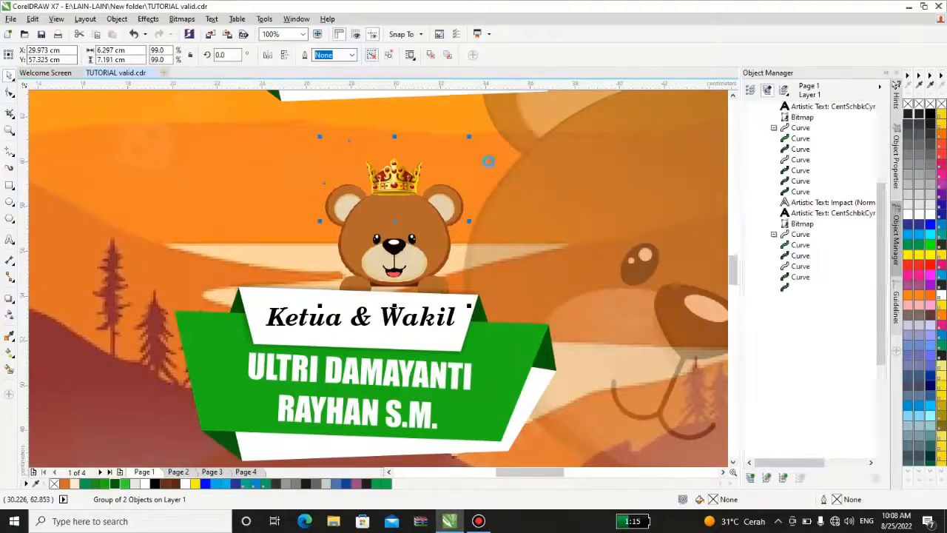
left_click(394, 175)
left_click_drag(395, 175, 462, 157)
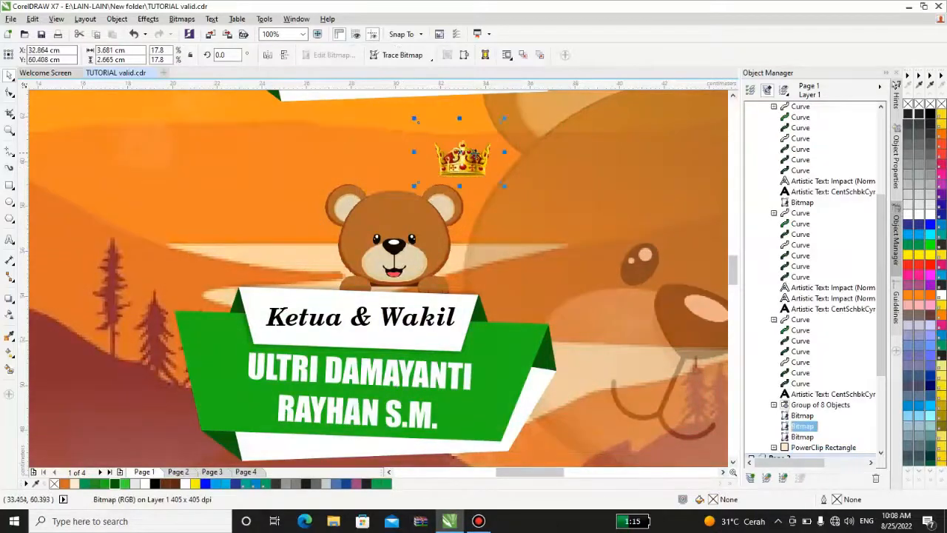
key("ctrl+z")
key("ctrl+z")
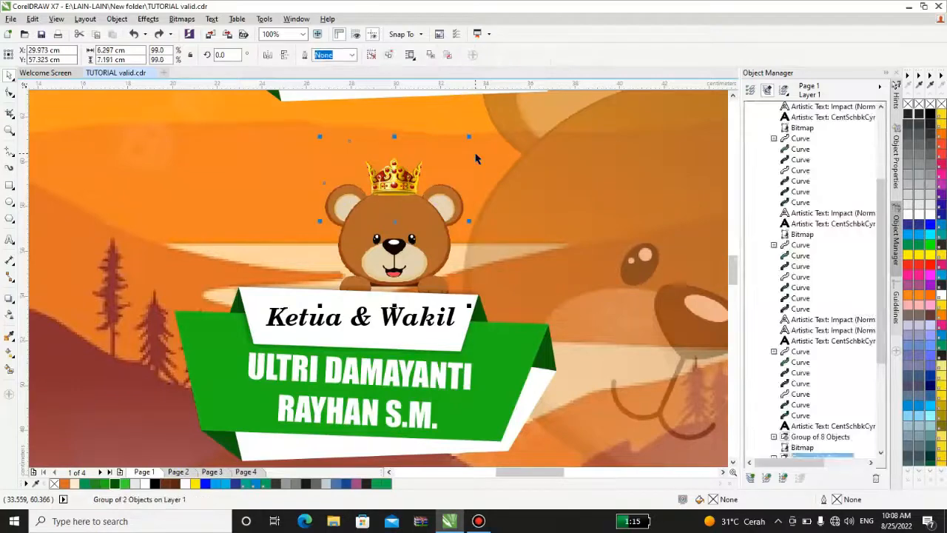
key("ctrl+z")
Examine the lower half of the poster, including the Anggota banner with its member list and the background behind it.
scroll(432, 215, "down", 2)
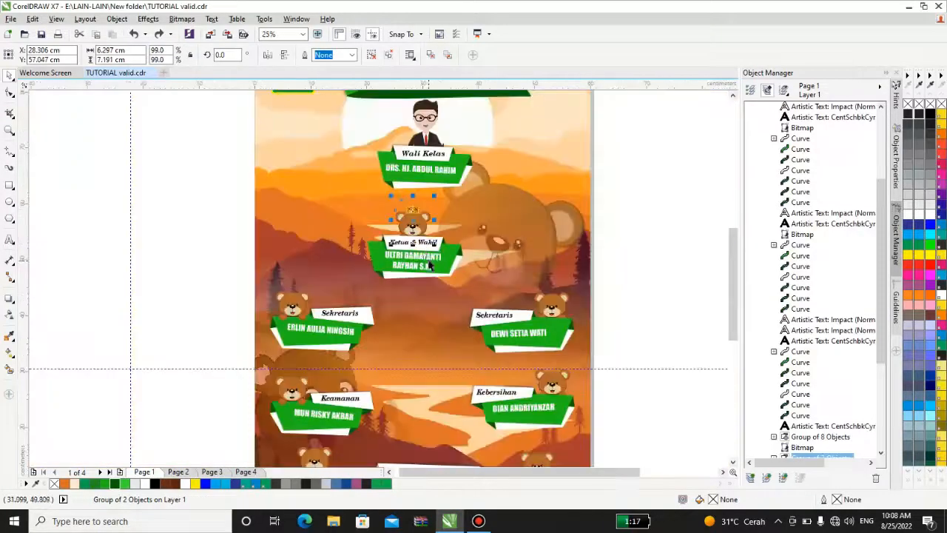
scroll(379, 296, "down", 1)
scroll(403, 397, "up", 2)
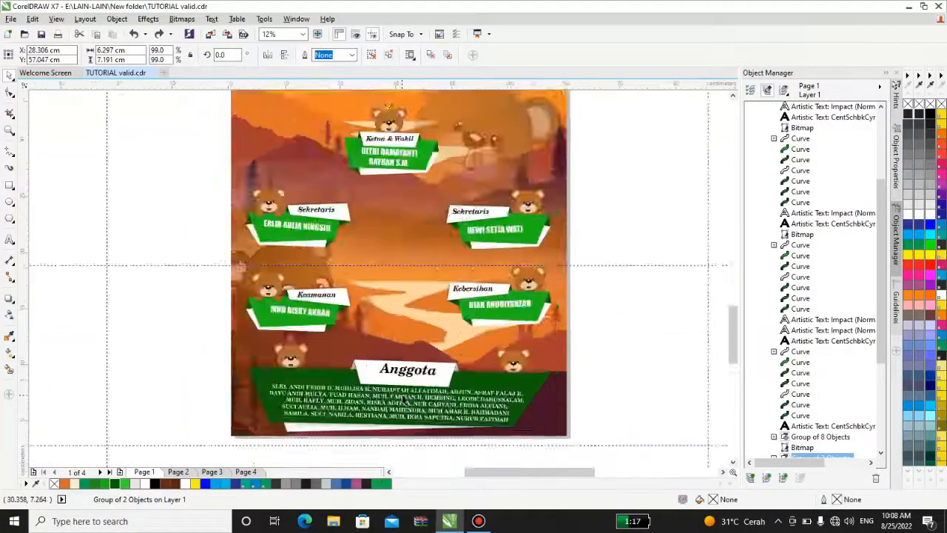
scroll(379, 333, "down", 1)
scroll(355, 352, "up", 1)
scroll(355, 352, "up", 1)
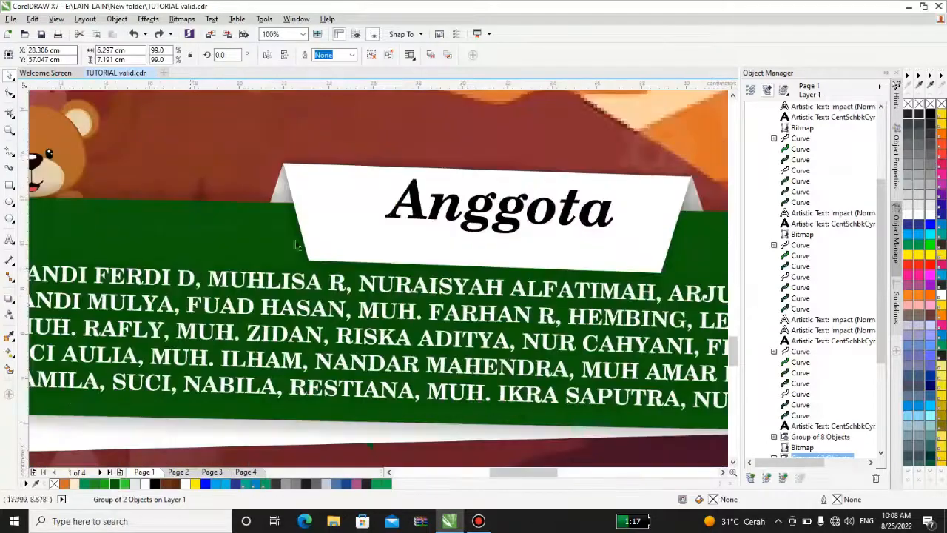
scroll(296, 296, "down", 1)
left_click(199, 224)
scroll(191, 140, "down", 1)
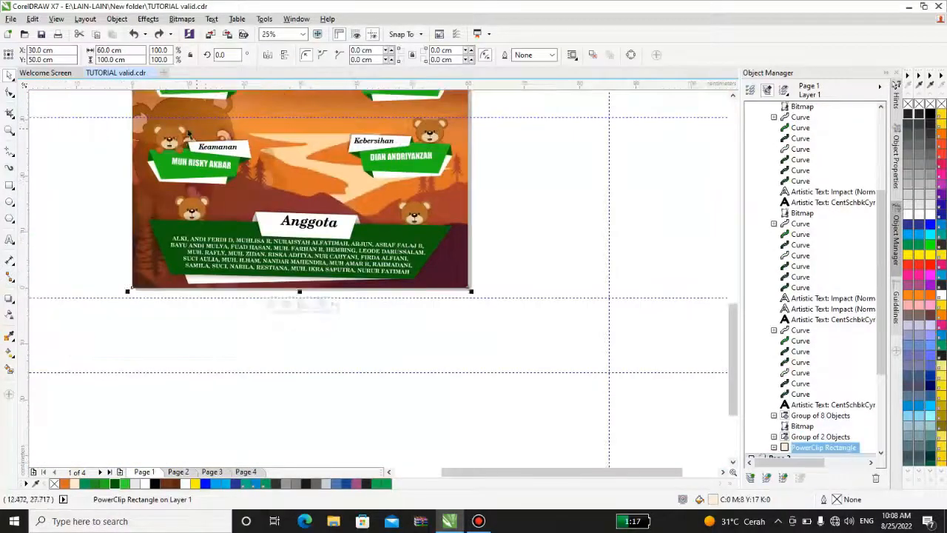
Move the bear bitmap on the Keamanan banner across so it overlaps the white Keamanan label.
scroll(185, 137, "up", 1)
left_click(167, 155)
scroll(167, 154, "down", 1)
scroll(167, 155, "up", 3)
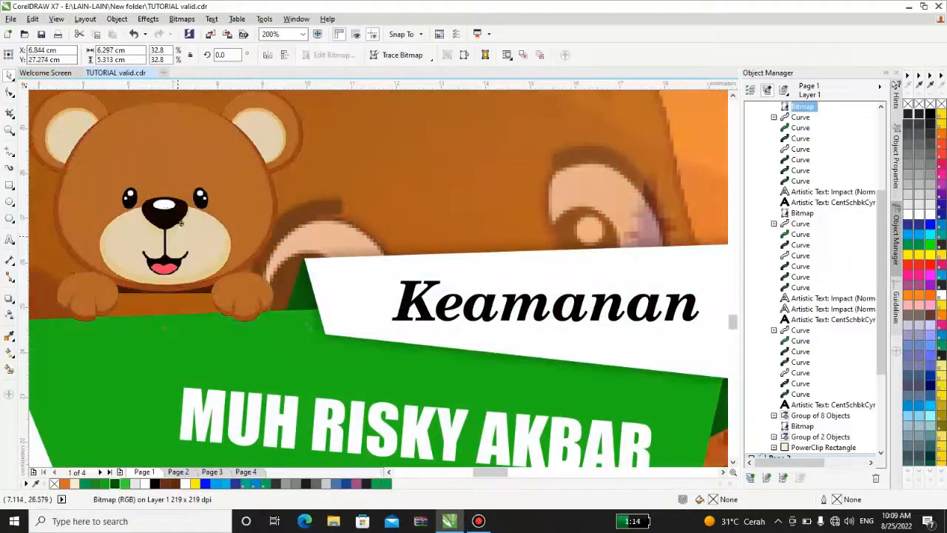
left_click_drag(180, 223, 389, 186)
scroll(391, 214, "up", 1)
left_click_drag(378, 222, 374, 251)
scroll(374, 251, "down", 3)
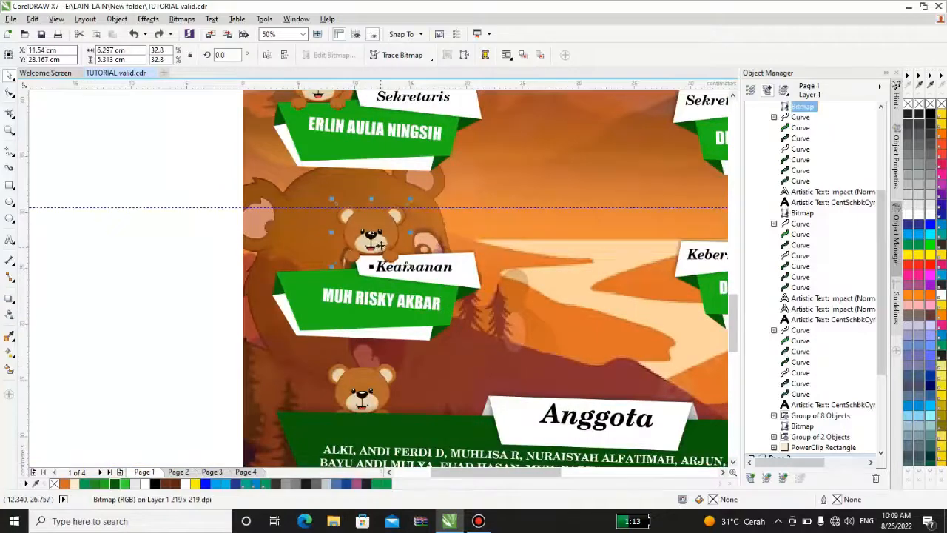
Place the Keamanan bear on the banner's upper edge beside the label, with its paws over the edge, at about X 6.35 cm, Y 26.7 cm.
scroll(372, 237, "up", 2)
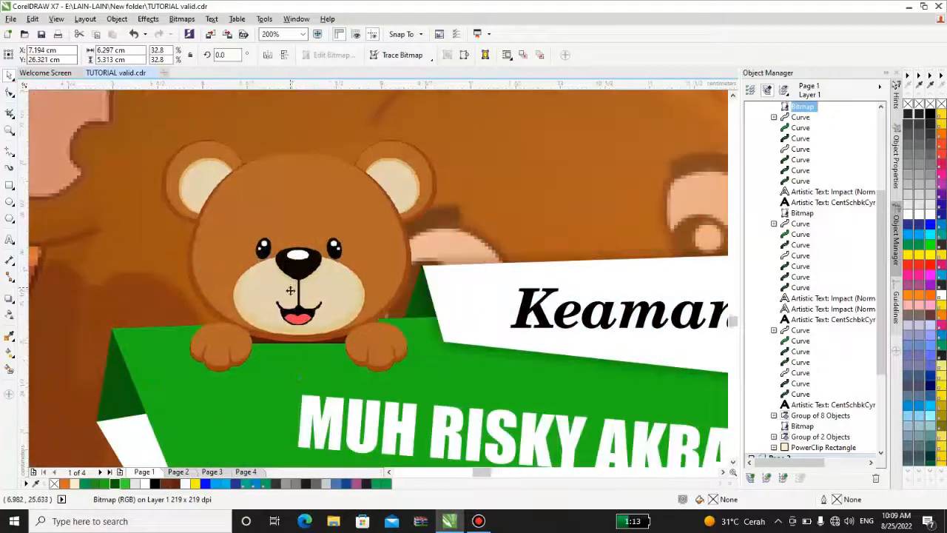
scroll(290, 290, "up", 1)
left_click_drag(290, 291, 253, 266)
scroll(305, 292, "down", 1)
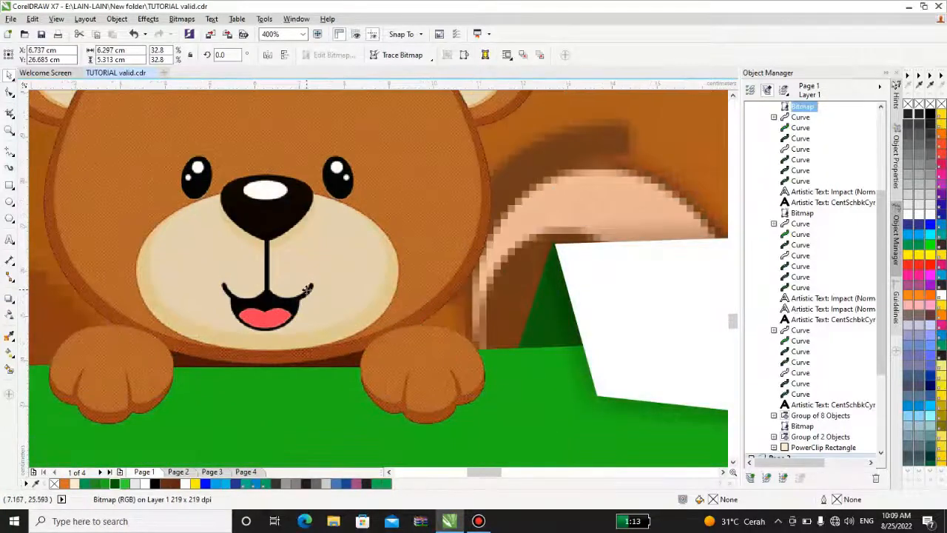
left_click_drag(293, 295, 281, 295)
scroll(278, 296, "up", 1)
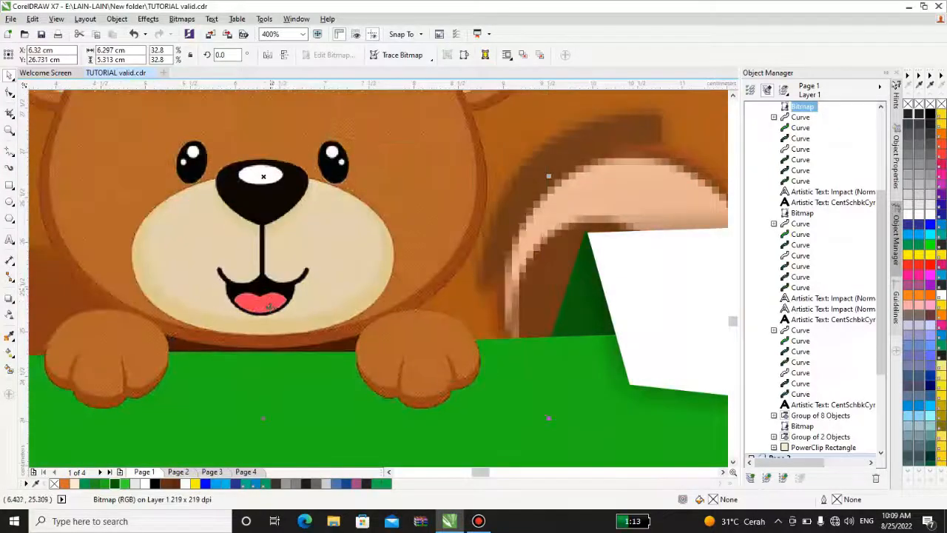
scroll(273, 290, "up", 1)
left_click_drag(275, 303, 276, 341)
scroll(276, 341, "down", 4)
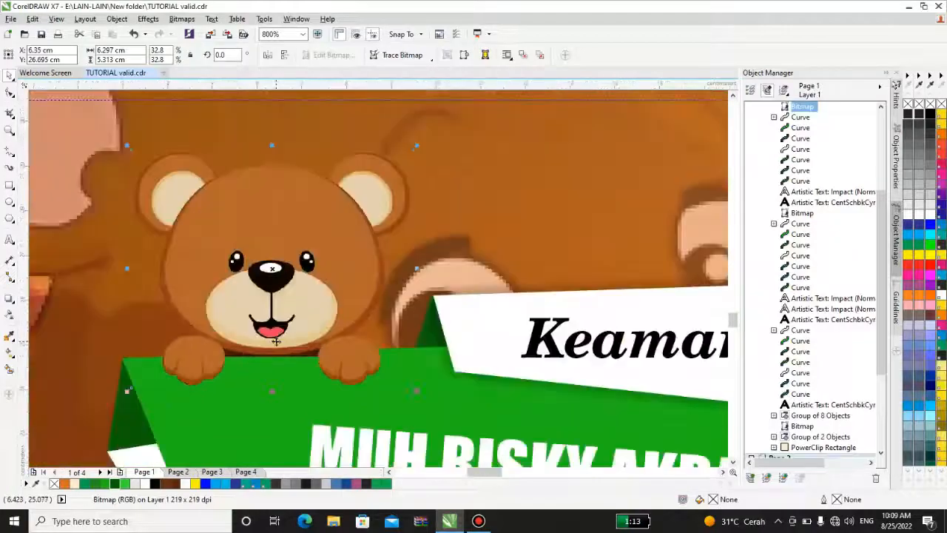
Select the PowerClip Rectangle behind the Struktur Organisasi title and open its contents for editing.
scroll(310, 287, "down", 1)
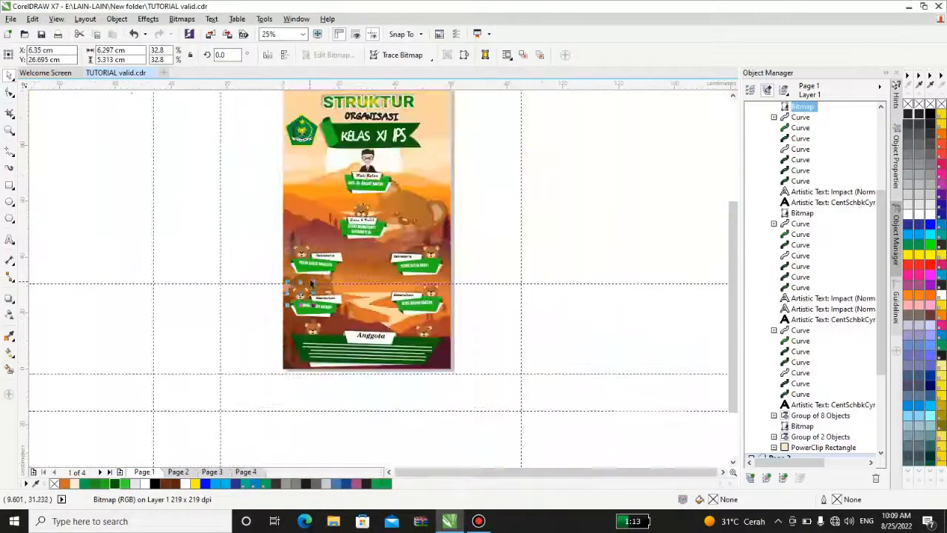
scroll(375, 167, "down", 1)
scroll(377, 133, "up", 1)
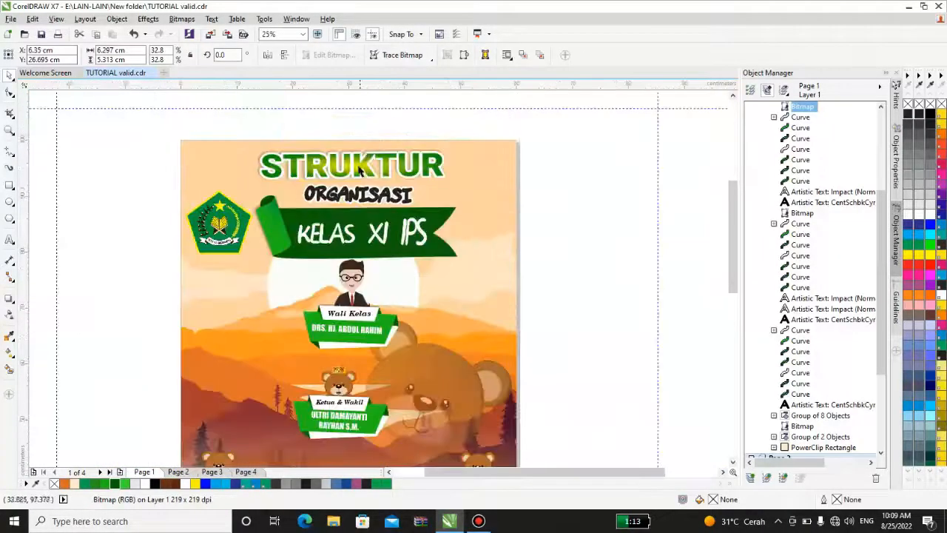
left_click(362, 155)
scroll(362, 155, "up", 1)
right_click(360, 150)
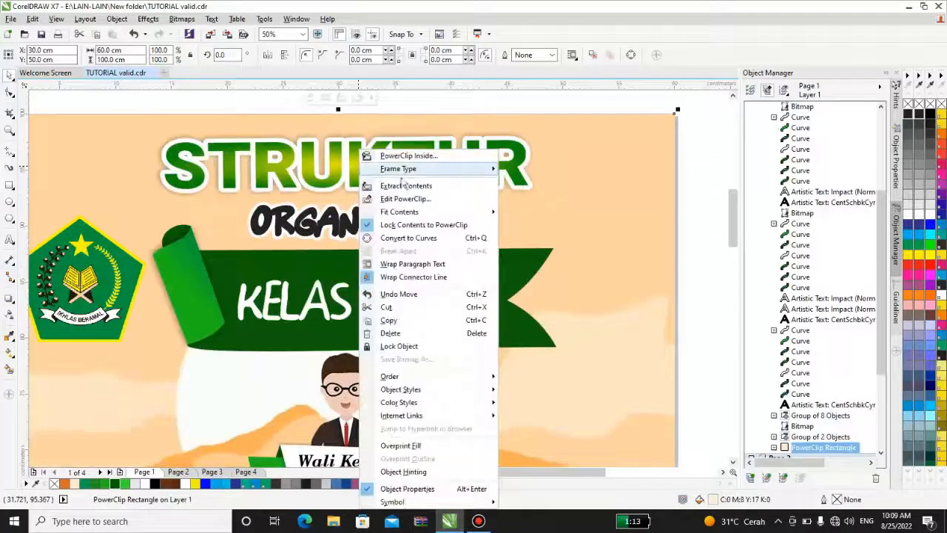
left_click(427, 199)
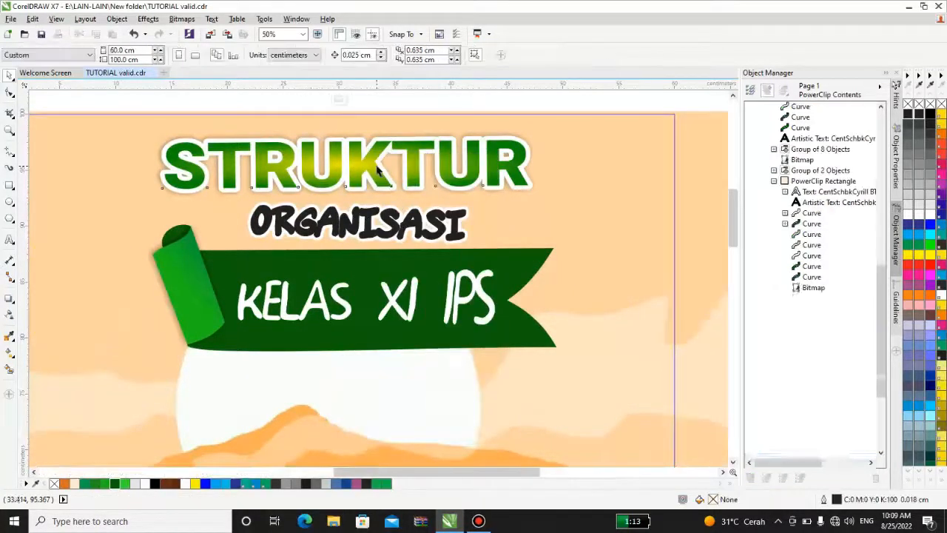
Try a linear fountain fill on the STRUKTUR title text, and switch it back to the elliptical fountain fill.
left_click(364, 166)
scroll(365, 166, "down", 1)
scroll(364, 165, "up", 2)
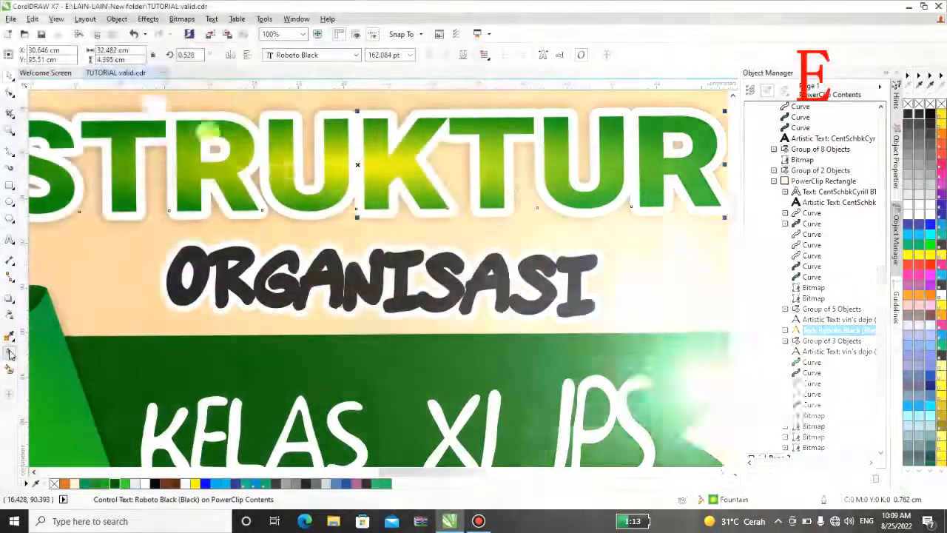
left_click(9, 354)
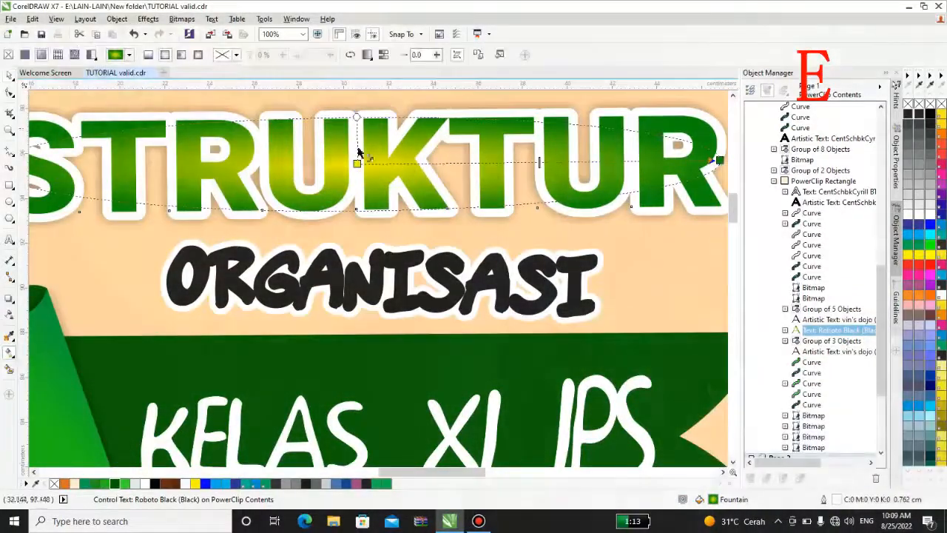
left_click(148, 54)
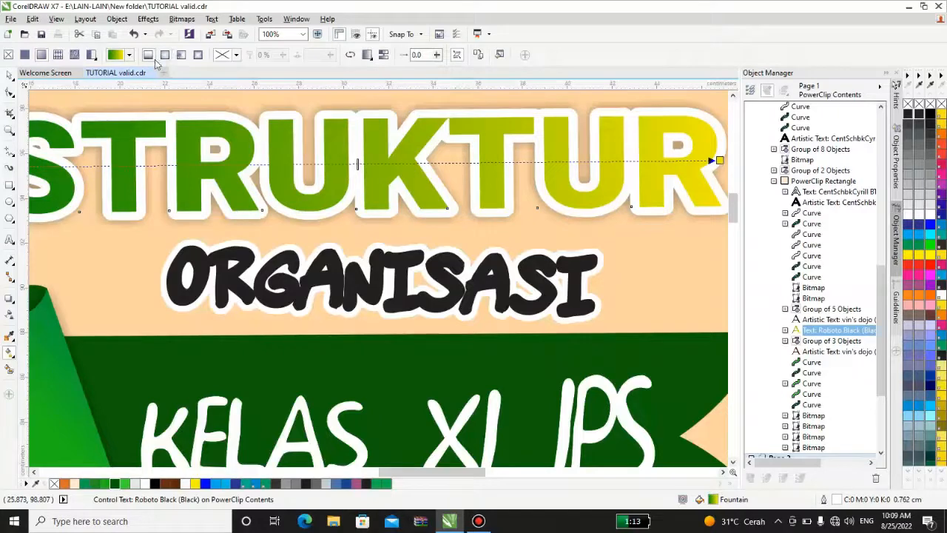
left_click(160, 54)
scroll(359, 222, "down", 1)
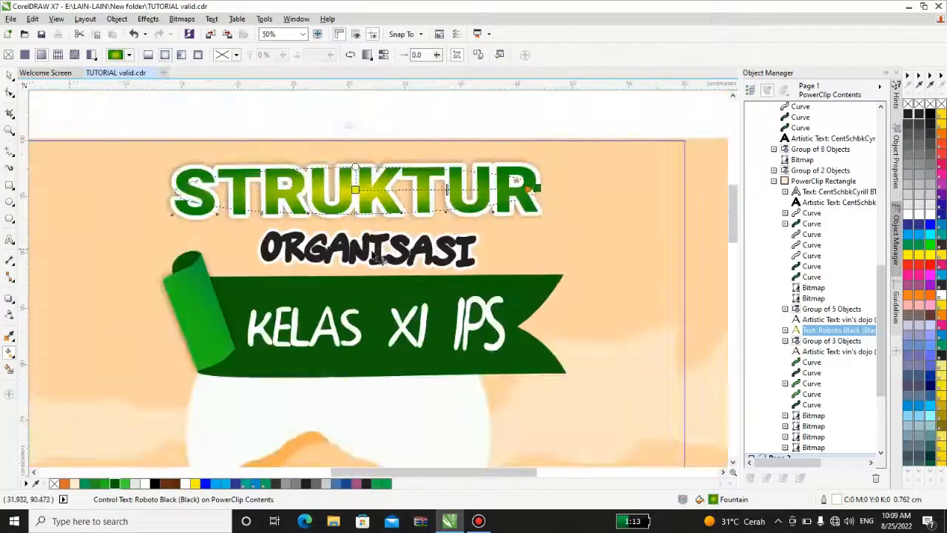
Ungroup the KELAS XI IPS ribbon and move its rolled green end away from the ribbon to about X 13.7 cm, Y 83.9 cm.
key("space")
left_click(192, 307)
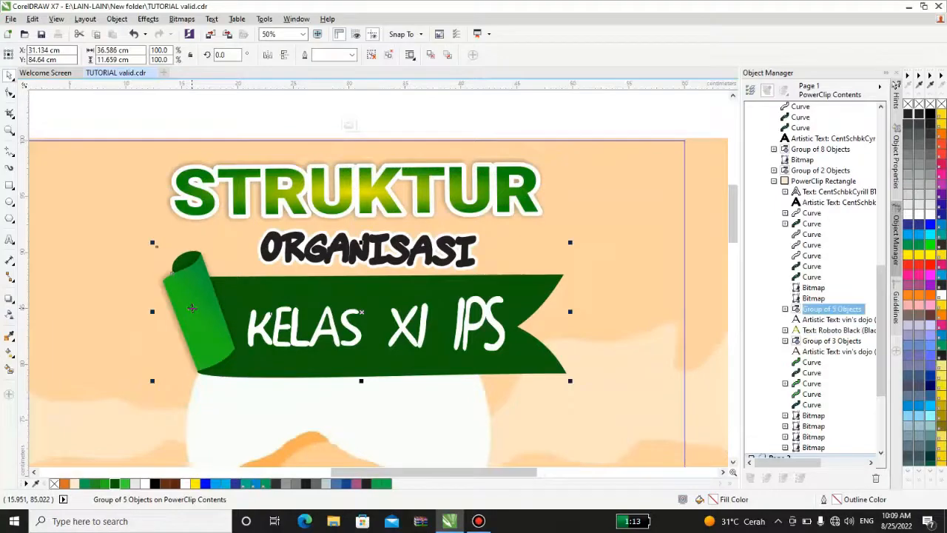
scroll(179, 300, "up", 1)
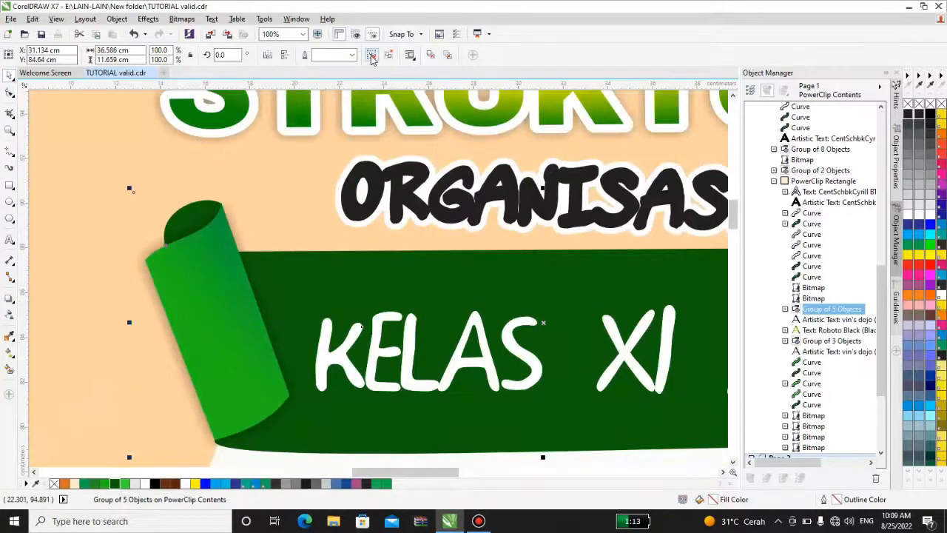
left_click(372, 59)
scroll(284, 179, "down", 1)
left_click(236, 232)
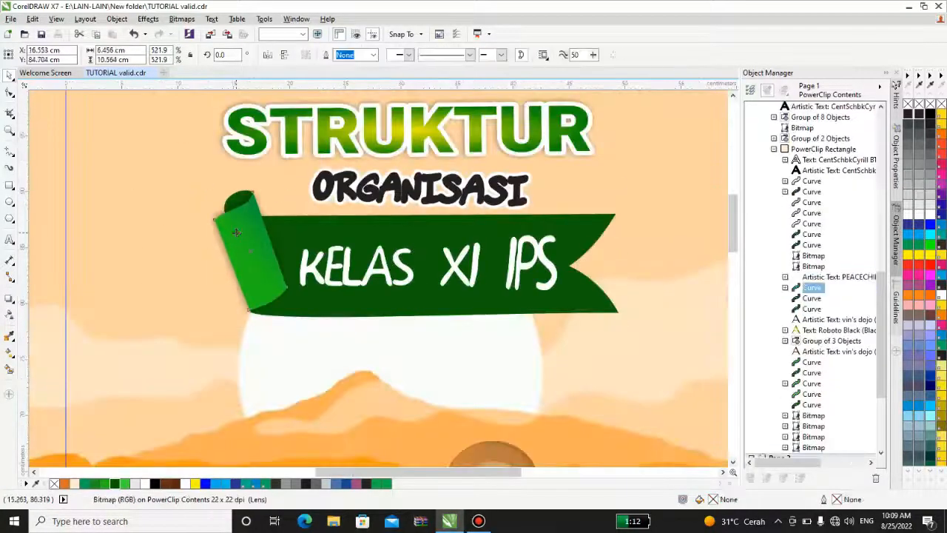
left_click_drag(236, 232, 210, 244)
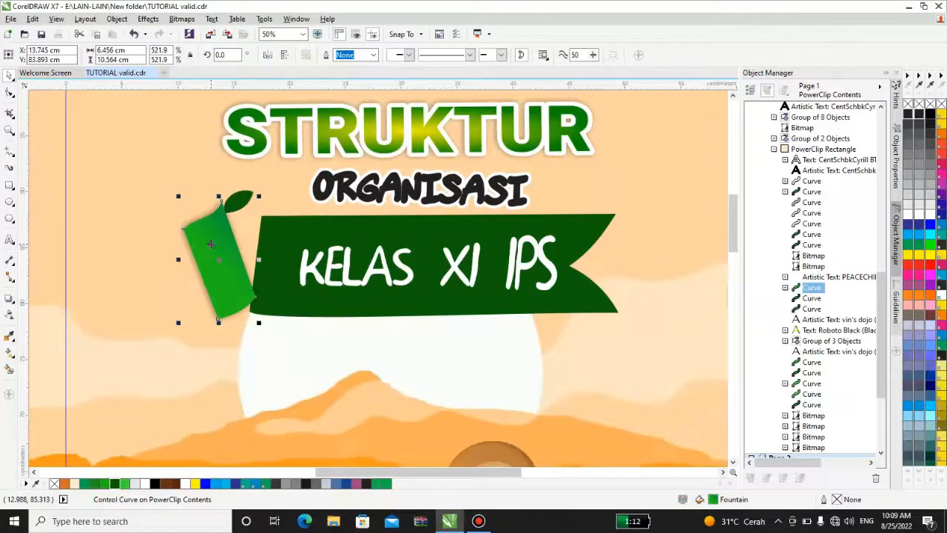
Select the ribbon's dark green body to examine its separate pieces, and undo back to the original grouped ribbon.
scroll(232, 191, "up", 1)
left_click(254, 197)
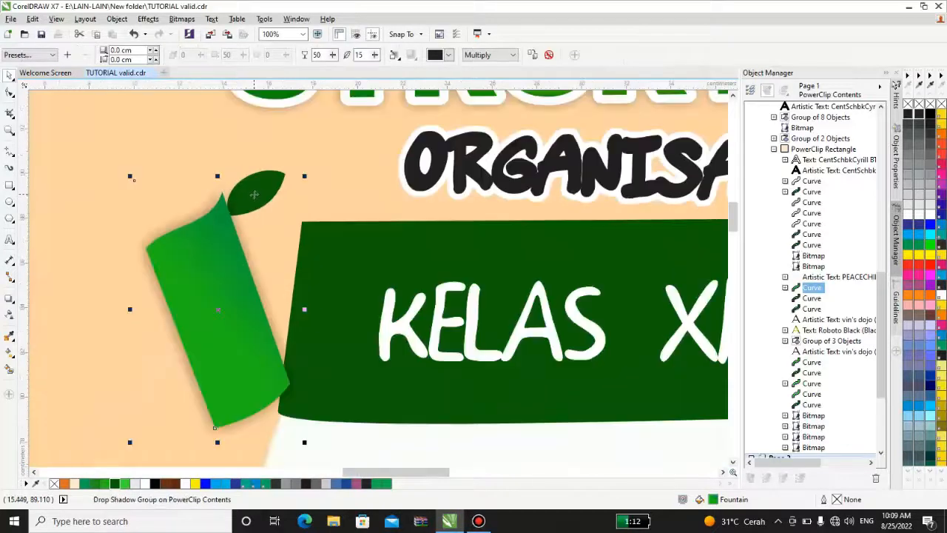
scroll(264, 223, "down", 1)
left_click(607, 313)
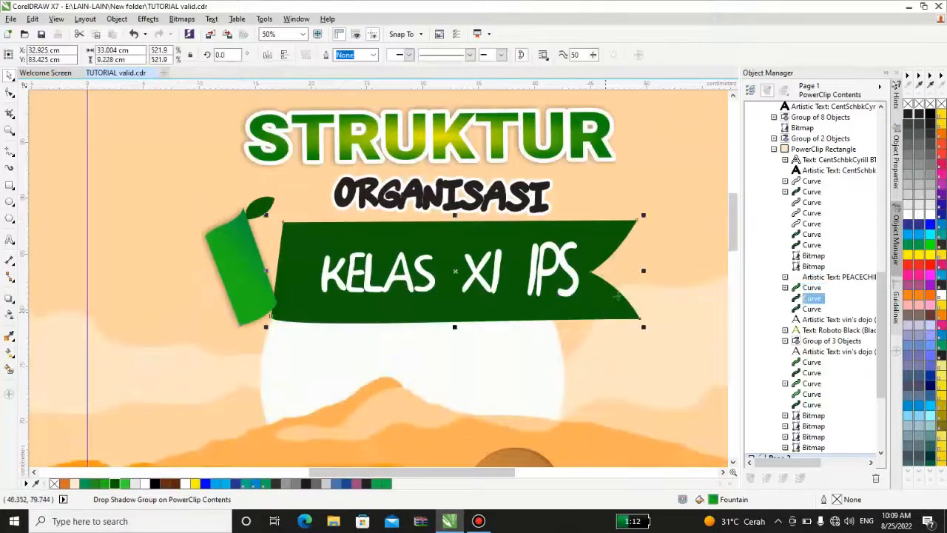
left_click(597, 299)
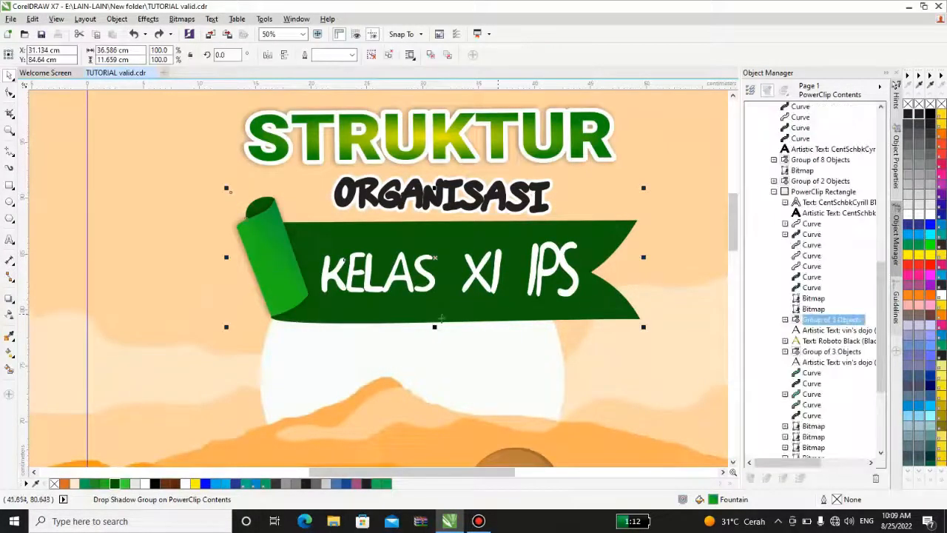
Examine the PowerClip's full background and the Anggota banner inside it, finish editing the PowerClip and deselect it.
scroll(425, 309, "down", 1)
scroll(380, 331, "down", 2)
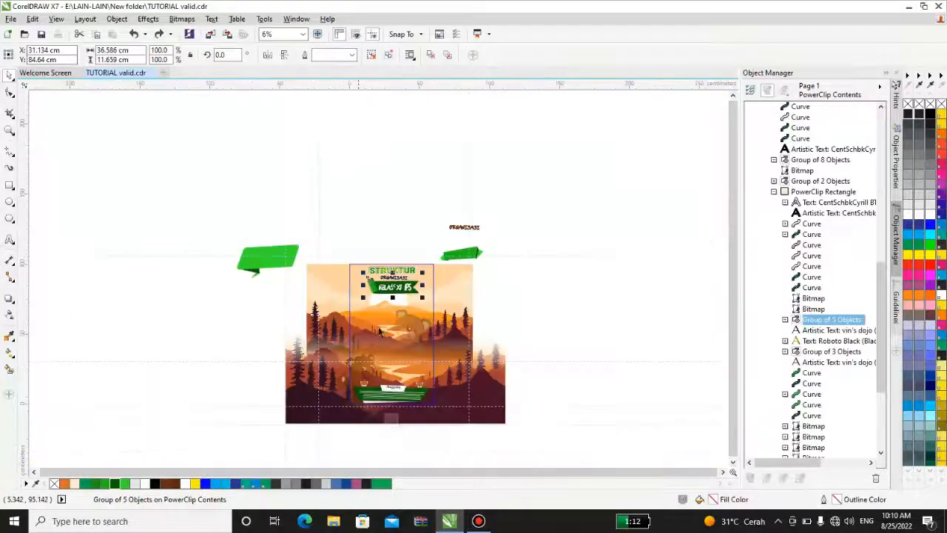
left_click(508, 331)
scroll(403, 410, "up", 3)
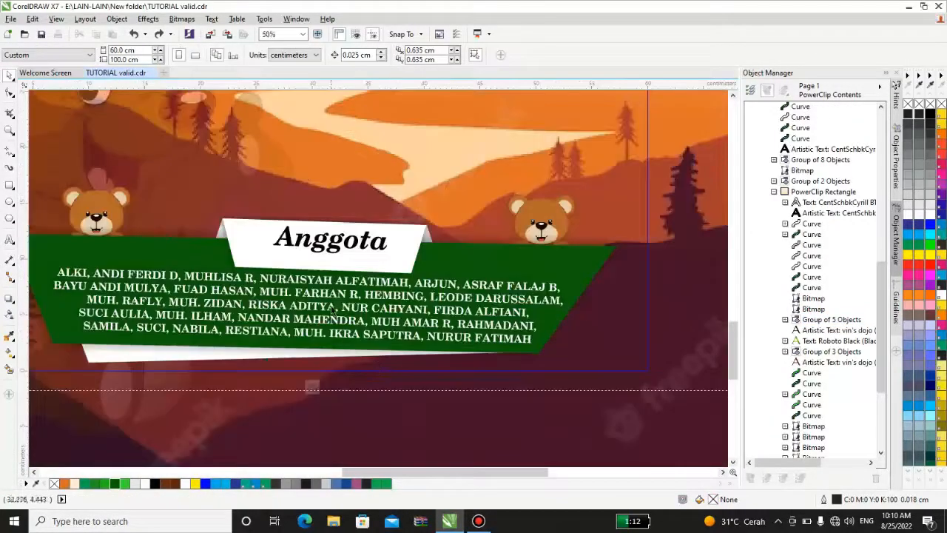
scroll(332, 310, "down", 1)
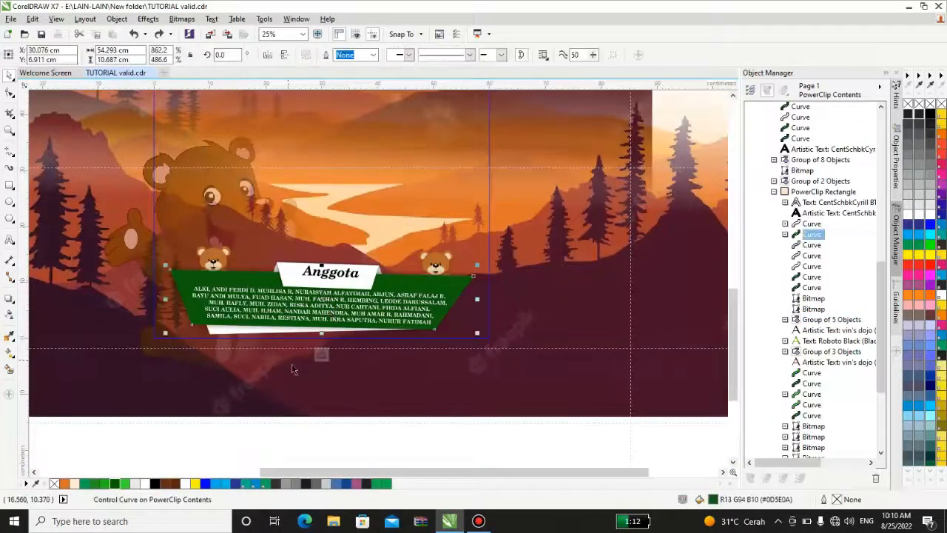
left_click(320, 356)
scroll(237, 363, "down", 1)
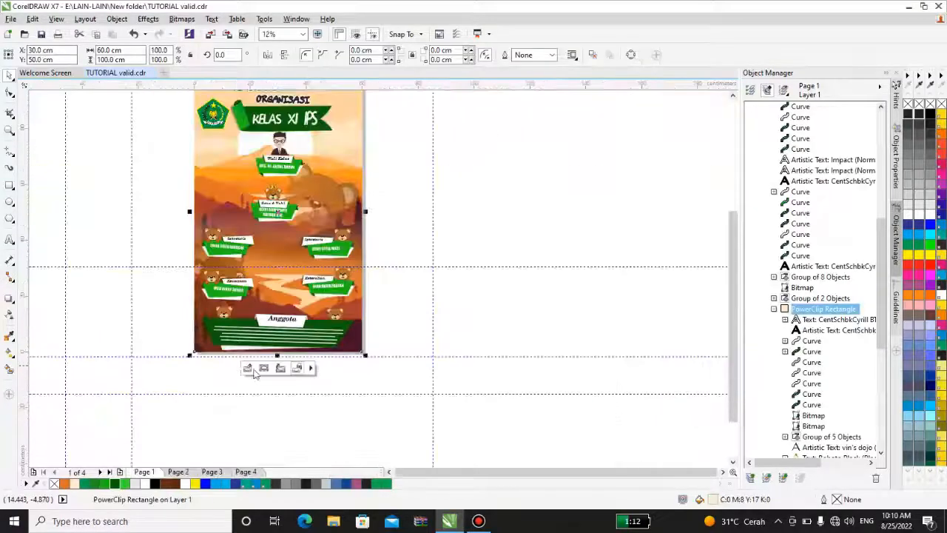
left_click(404, 325)
Switch to Page 2 with the Jadwal Piket poster and its weekday banners.
scroll(301, 198, "down", 1)
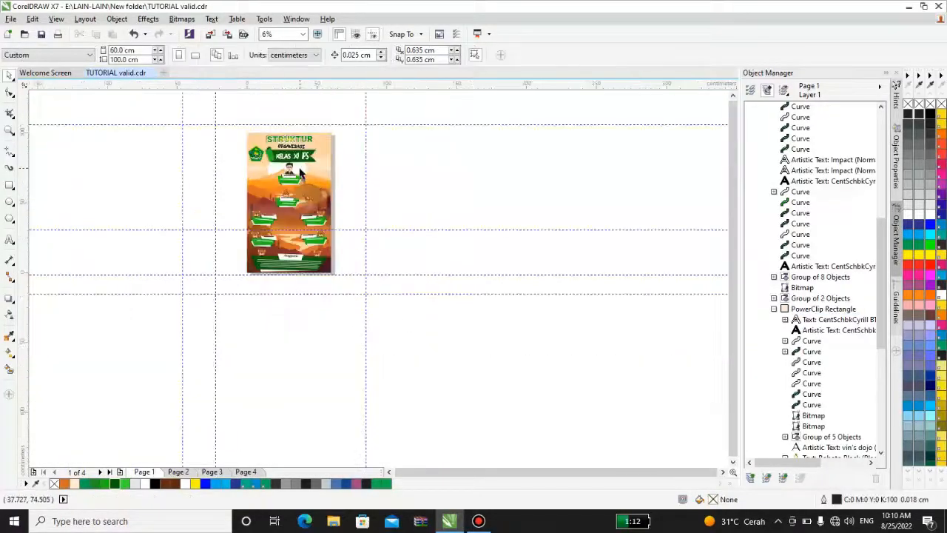
scroll(270, 263, "up", 1)
left_click(177, 472)
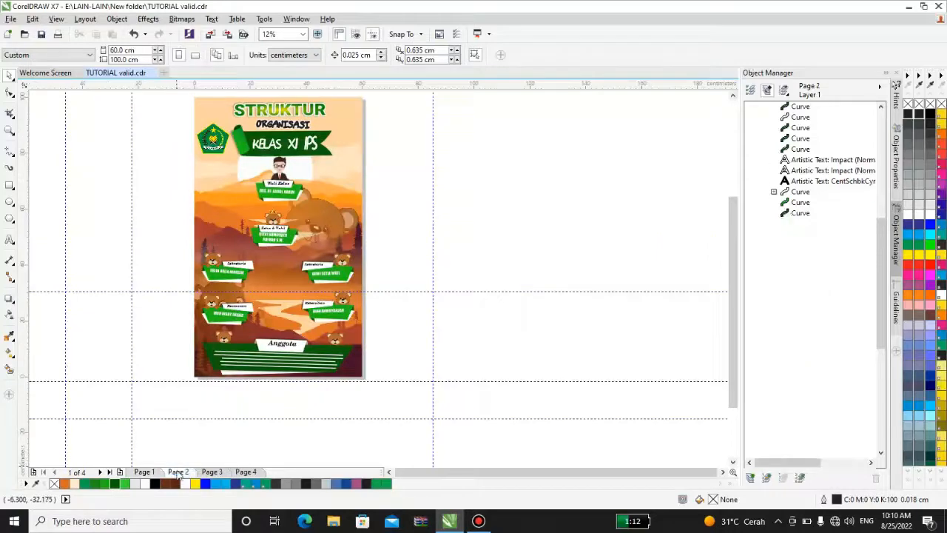
scroll(280, 189, "down", 1)
scroll(281, 189, "up", 3)
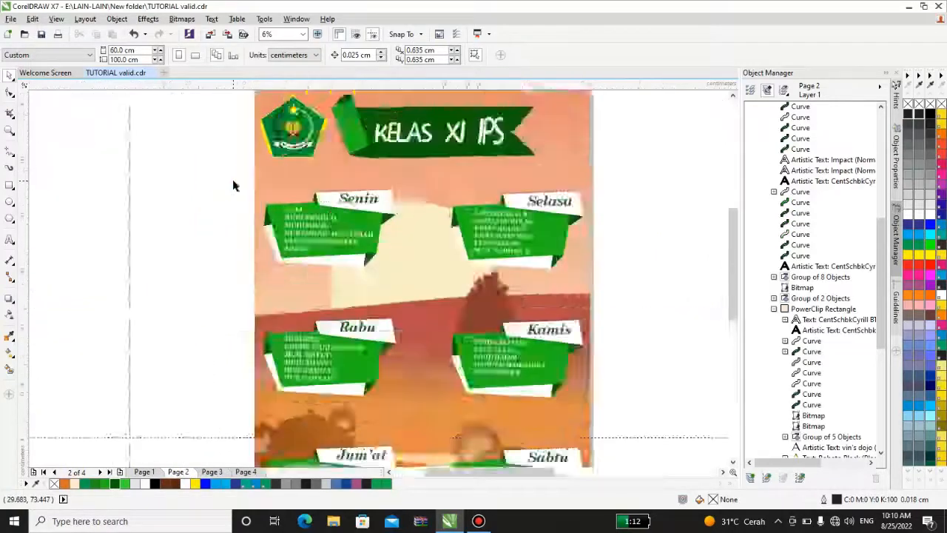
Try moving the Senin banner's dark green folds and white backing shape out of place, undoing the moves.
left_click(302, 263)
left_click_drag(302, 262, 256, 255)
key("ctrl+z")
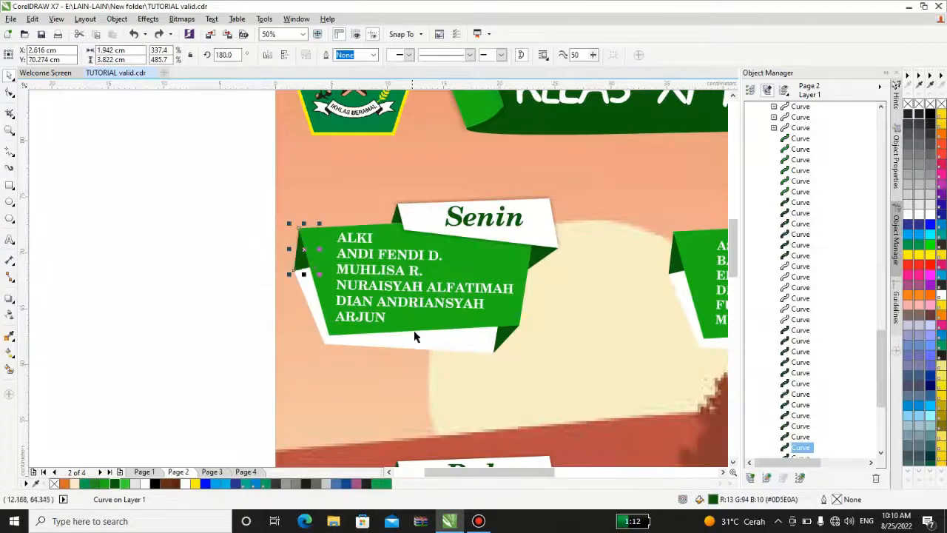
left_click_drag(415, 336, 391, 382)
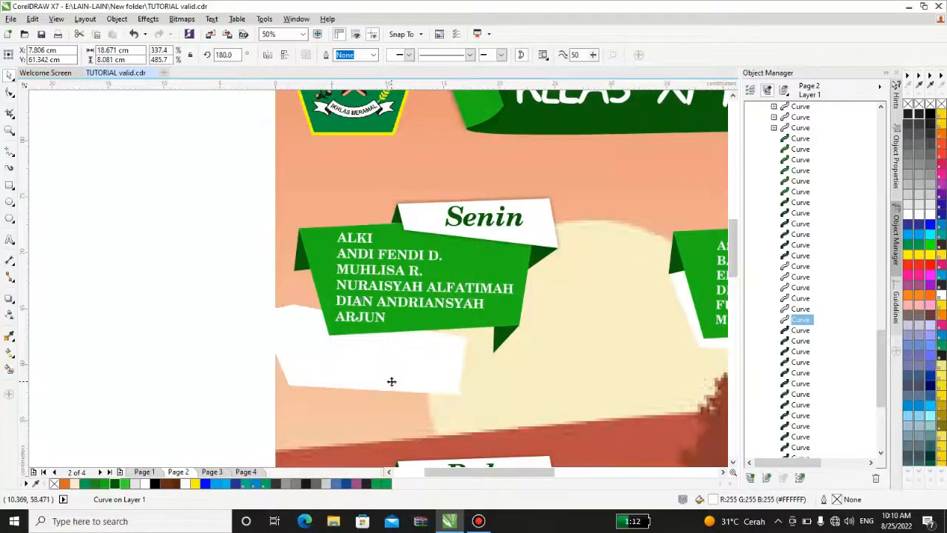
key("ctrl+z")
mouse_move(539, 257)
left_mouse_down()
mouse_move(542, 287)
mouse_move(539, 256)
left_mouse_up()
Try moving the white label shape off the Sabtu banner to about X 48.6 cm, Y 28.2 cm, and undo the move.
scroll(510, 250, "down", 3)
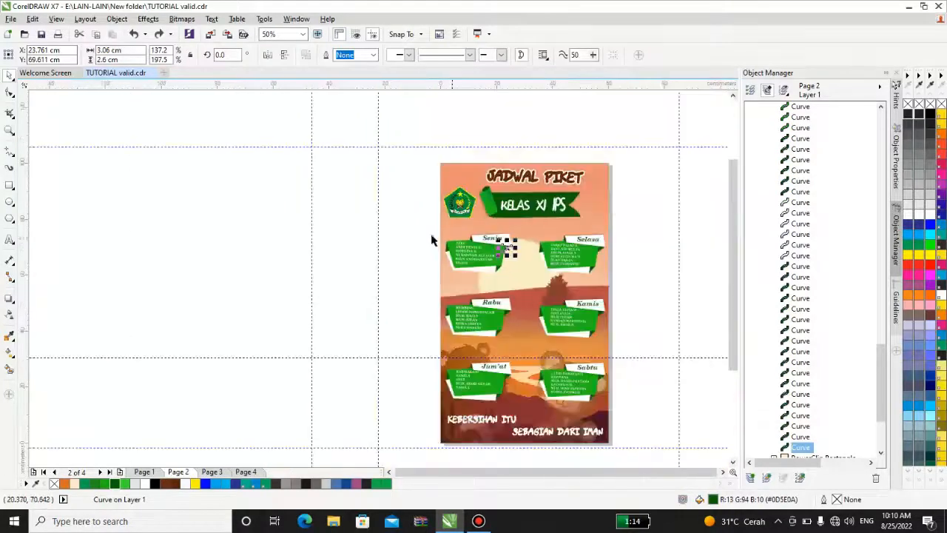
scroll(620, 281, "up", 1)
scroll(480, 283, "down", 1)
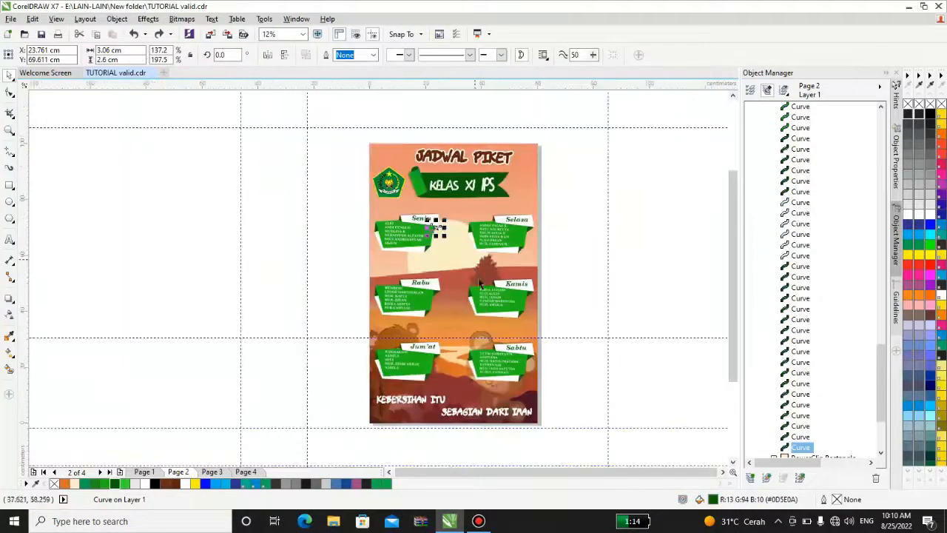
scroll(487, 387, "up", 2)
left_click(562, 259)
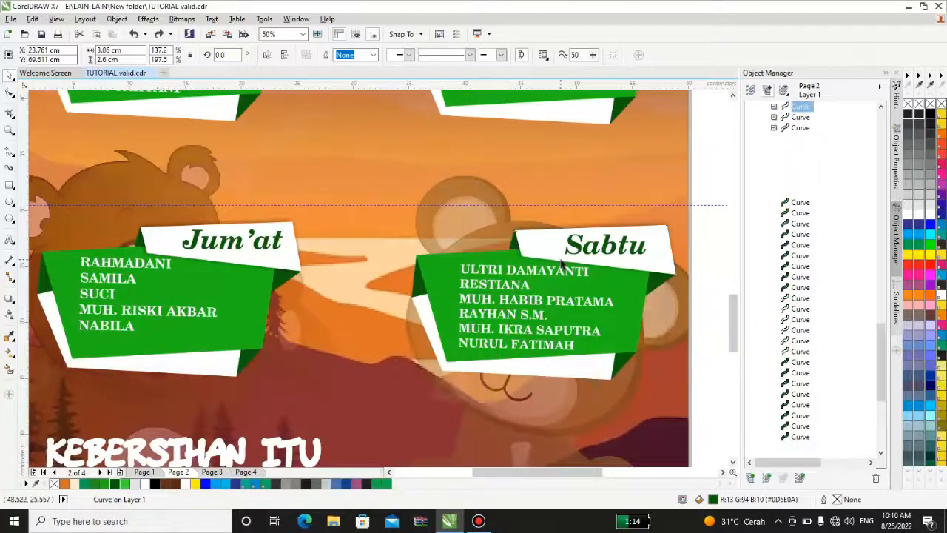
scroll(555, 247, "down", 1)
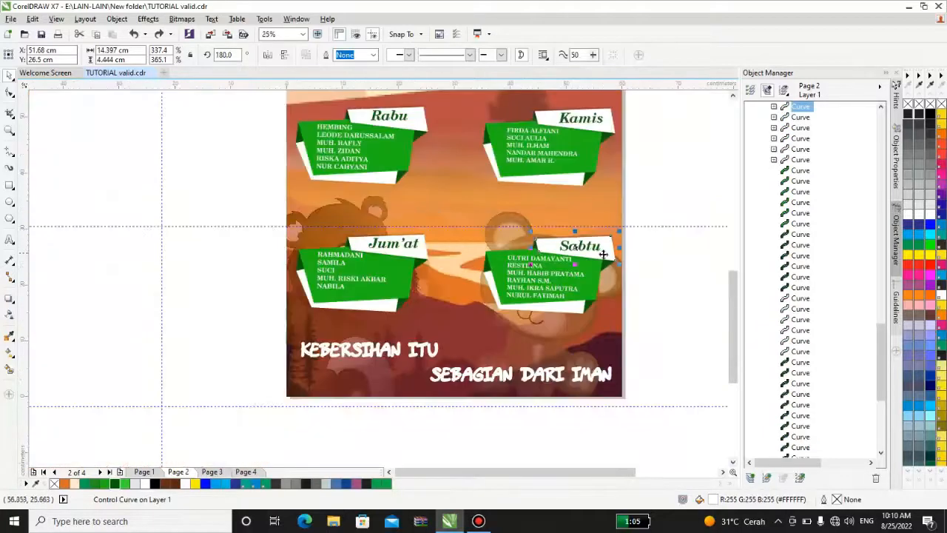
scroll(592, 251, "up", 2)
left_click_drag(602, 253, 557, 235)
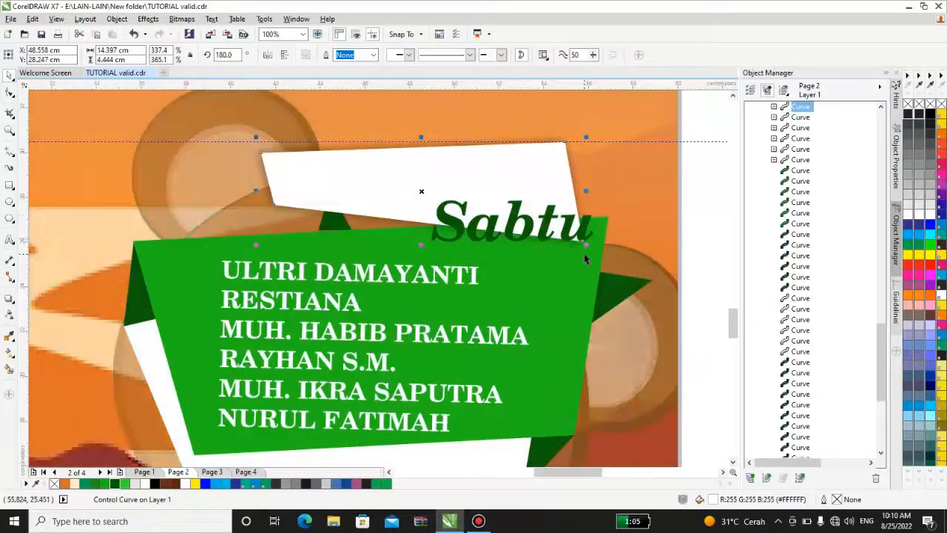
key("ctrl+z")
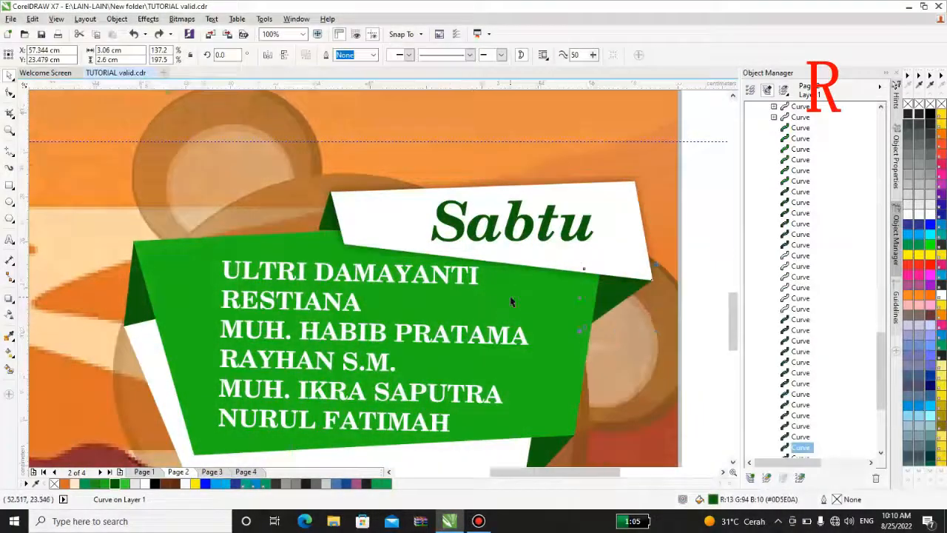
Select the PowerClip Rectangle behind the Jadwal Piket title and open its contents for editing.
scroll(495, 301, "down", 2)
scroll(495, 302, "down", 3)
scroll(459, 270, "up", 5)
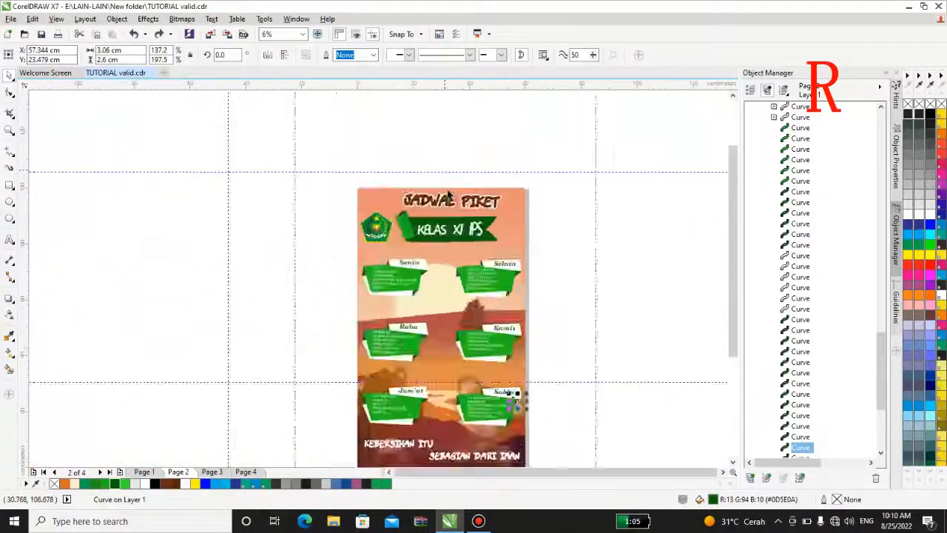
left_click(442, 257)
scroll(369, 148, "down", 2)
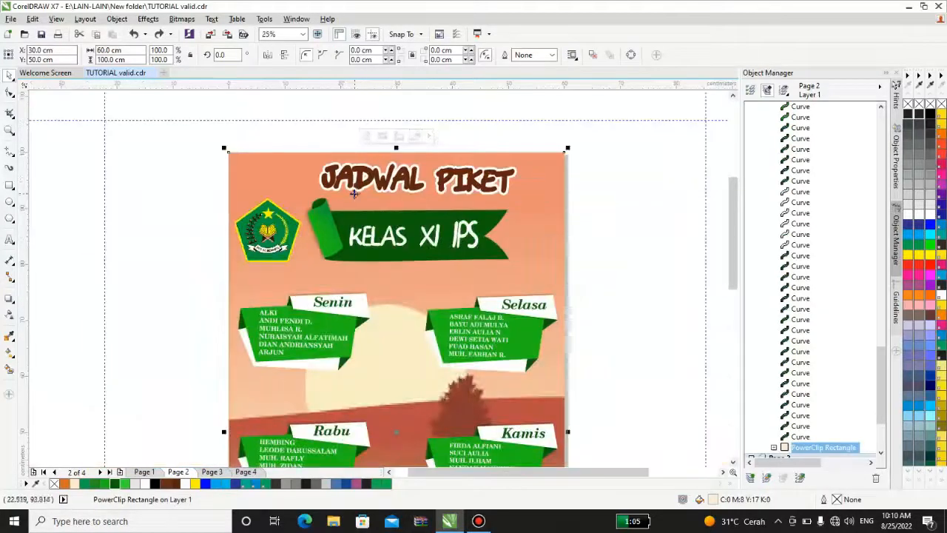
right_click(356, 148)
left_click(396, 199)
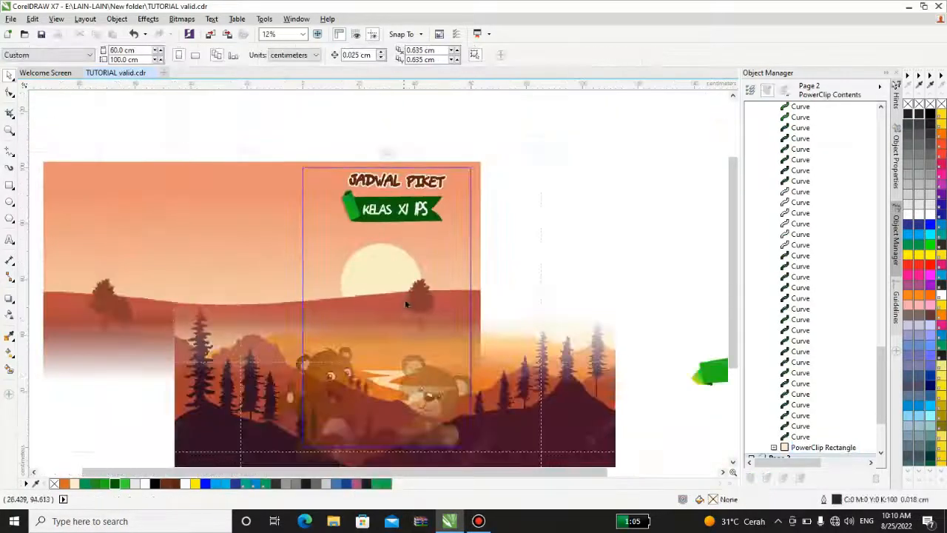
Try moving the pine forest bitmap out to about X 72.2 cm, Y -42.6 cm to inspect its transparency, and undo the move.
left_click(287, 255)
scroll(279, 209, "down", 2)
left_click_drag(258, 213, 314, 328)
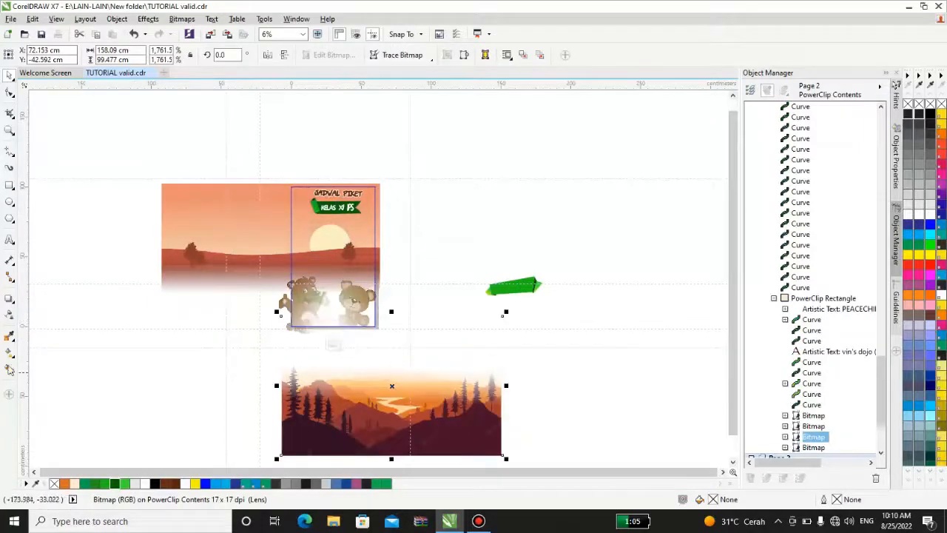
left_click(7, 317)
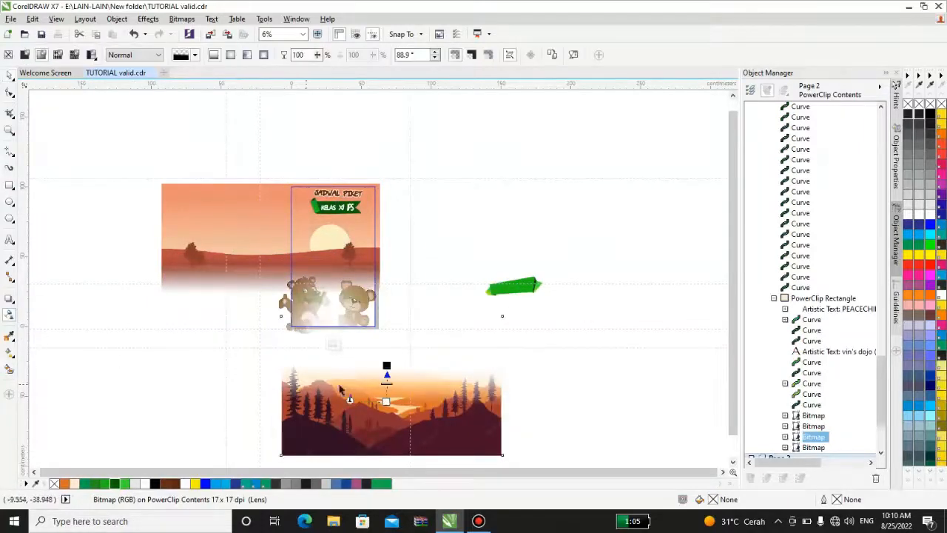
key("ctrl+z")
left_click(304, 265, "ctrl")
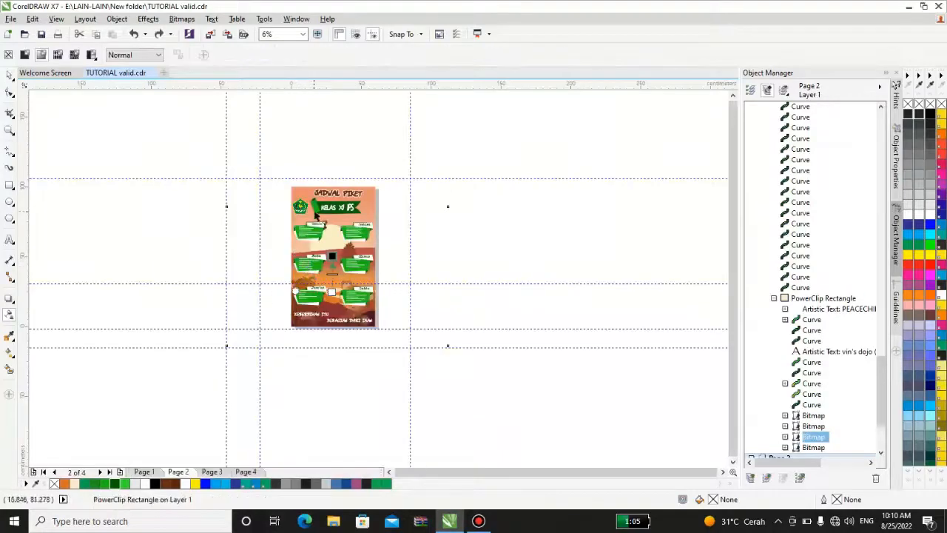
Switch to Page 3 with the Struktur Kelas IV poster and its photo banners.
scroll(318, 213, "up", 2)
left_click(9, 76)
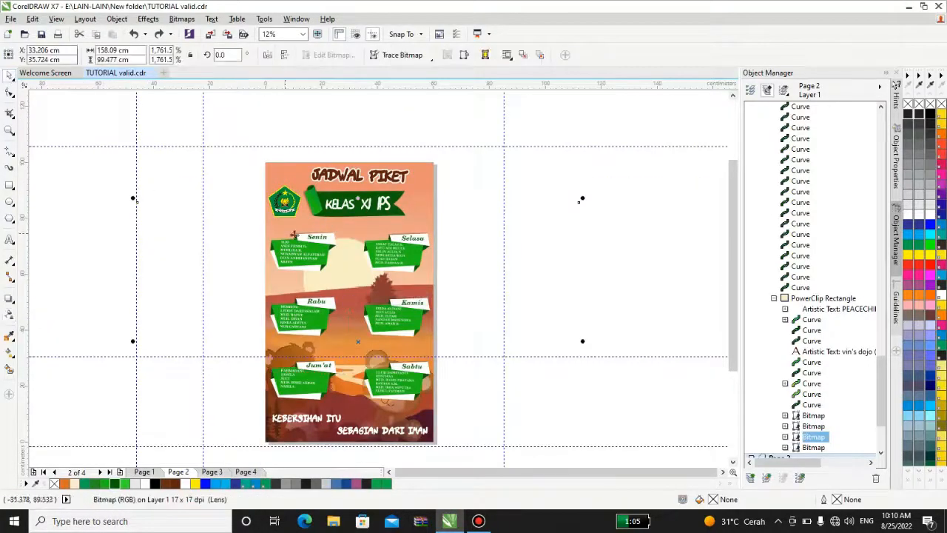
scroll(332, 221, "down", 2)
left_click(377, 250)
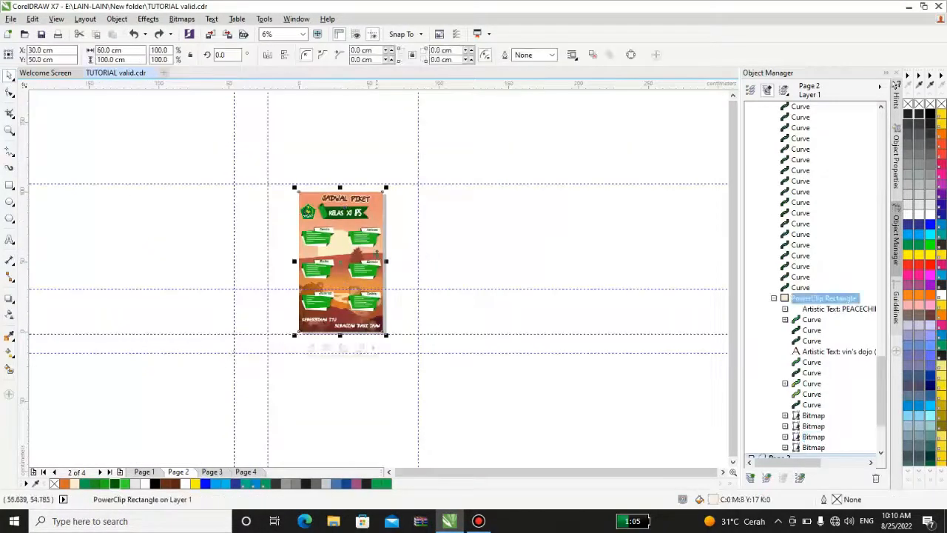
left_click(212, 472)
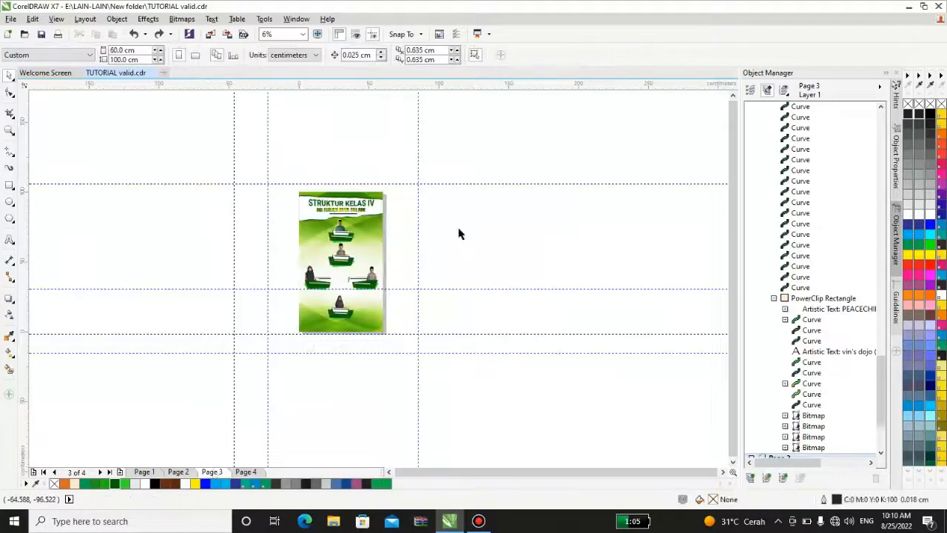
scroll(353, 210, "up", 2)
scroll(362, 239, "down", 3)
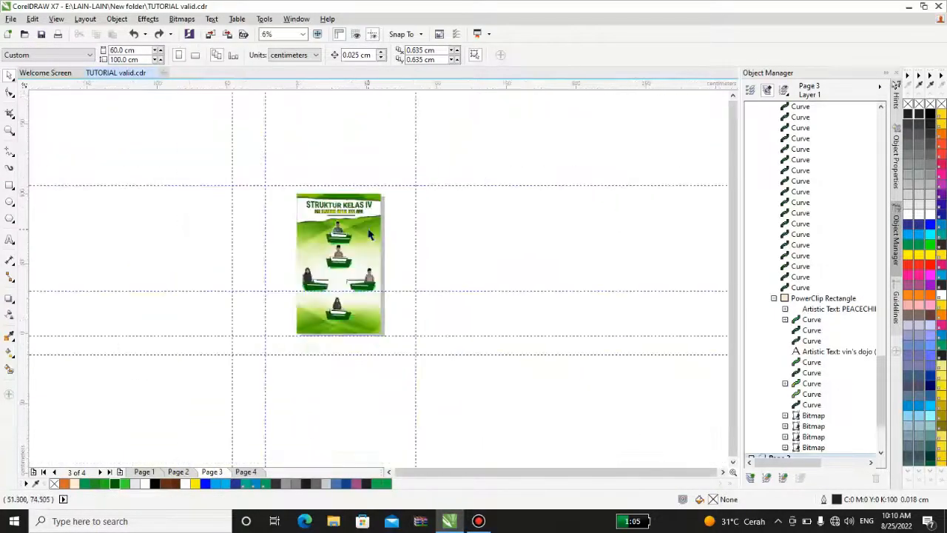
scroll(363, 238, "up", 4)
scroll(330, 192, "up", 3)
scroll(330, 179, "down", 3)
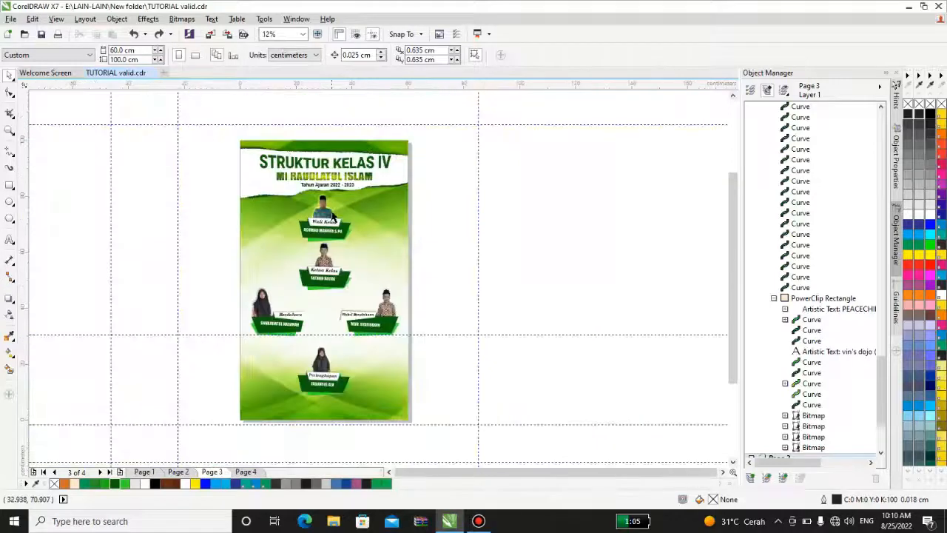
Try straightening the dipped upper edge of the STRUKTUR KELAS IV title by raising the middle node of its Envelope.
scroll(330, 179, "up", 2)
left_click(325, 164)
scroll(318, 159, "down", 2)
scroll(309, 145, "up", 4)
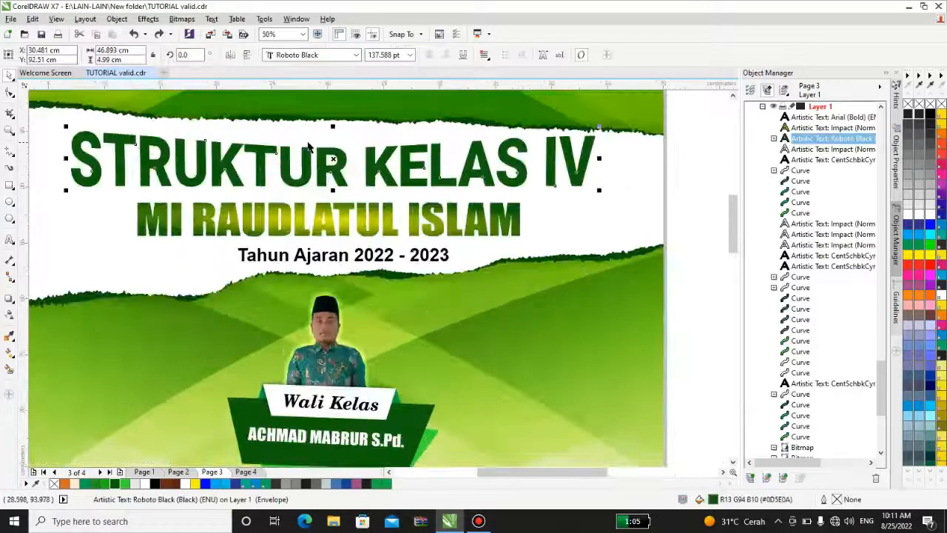
left_click(12, 303)
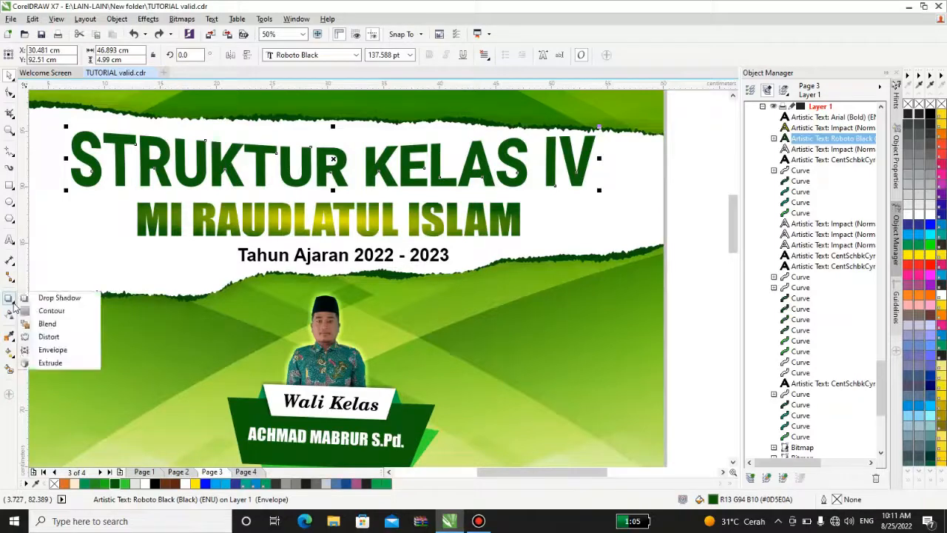
left_click(53, 349)
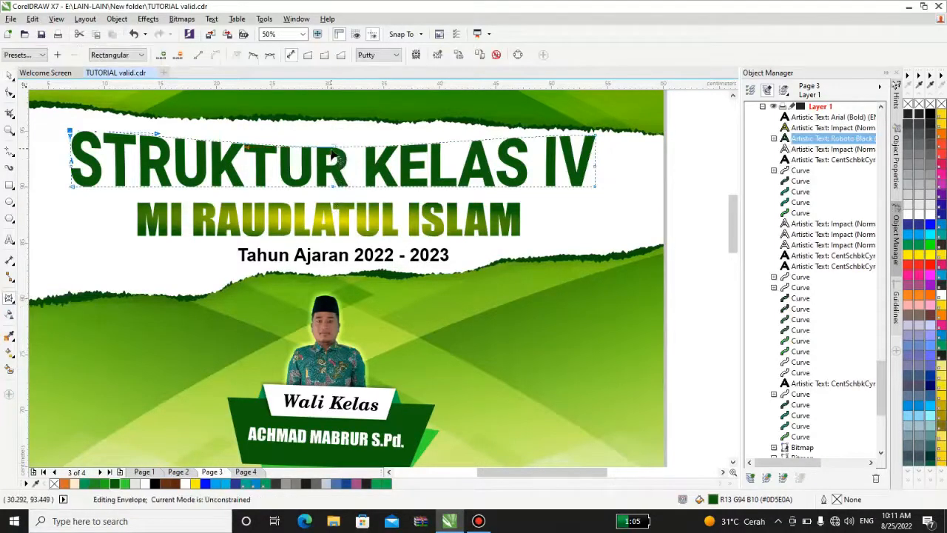
left_click(333, 132)
left_click_drag(333, 132, 334, 134)
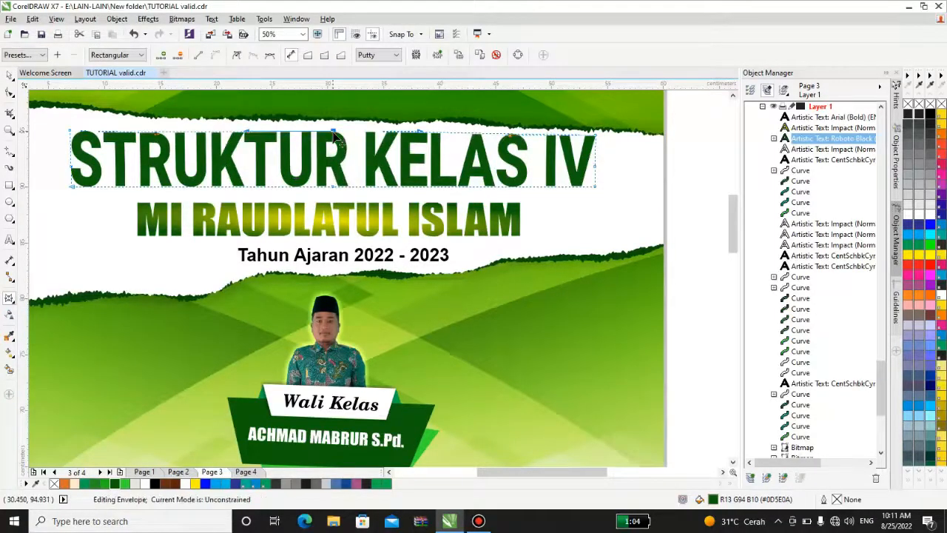
scroll(339, 225, "down", 1)
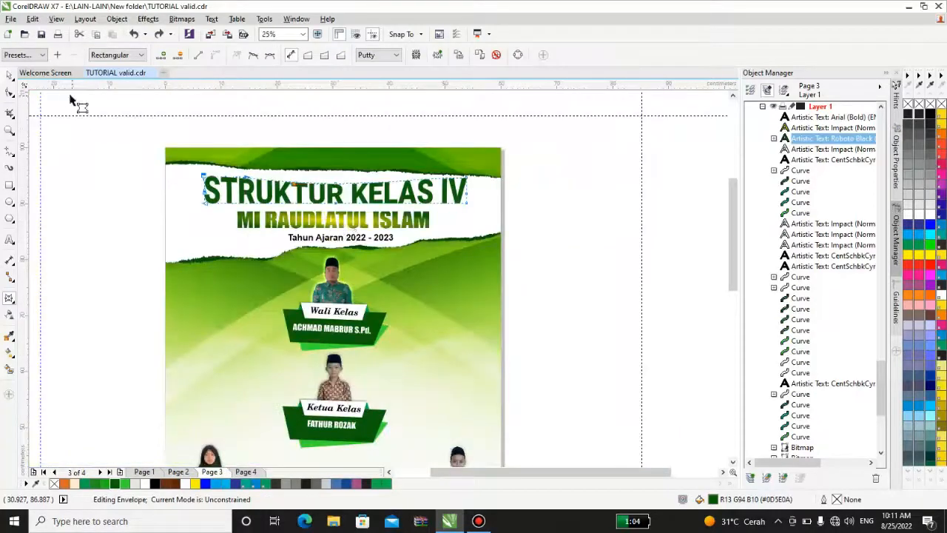
left_click(10, 77)
Inspect the elliptical fountain fill of the MI RAUDLATUL ISLAM text with the Interactive Fill tool.
left_click(333, 222)
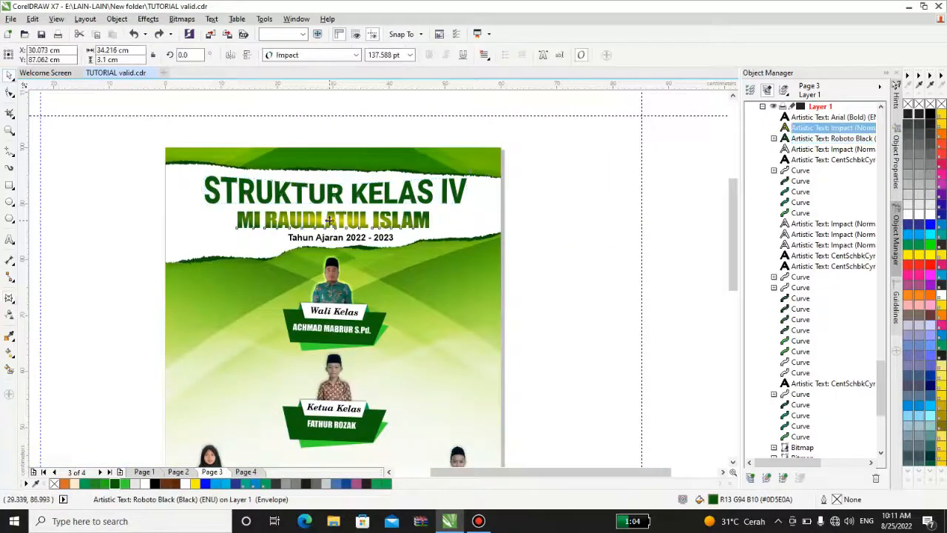
scroll(257, 236, "down", 1)
scroll(300, 224, "up", 2)
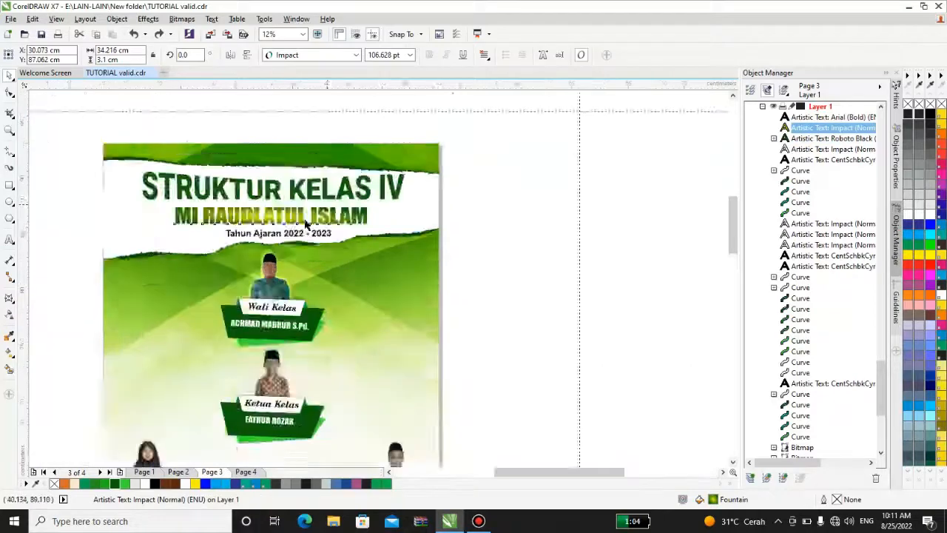
left_click(10, 355)
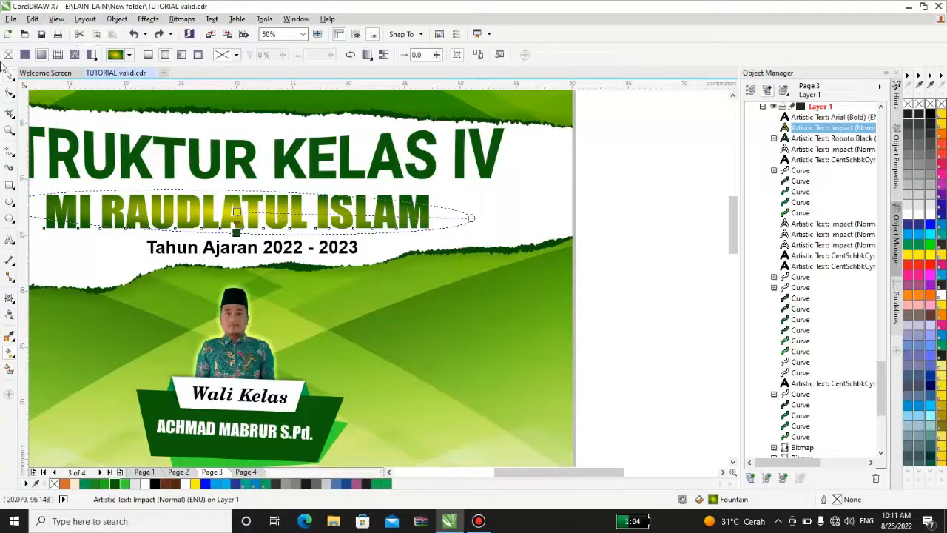
left_click(8, 77)
Select the PowerClip Rectangle behind the Struktur Kelas IV title and open its contents for editing.
scroll(412, 153, "down", 1)
right_click(437, 150)
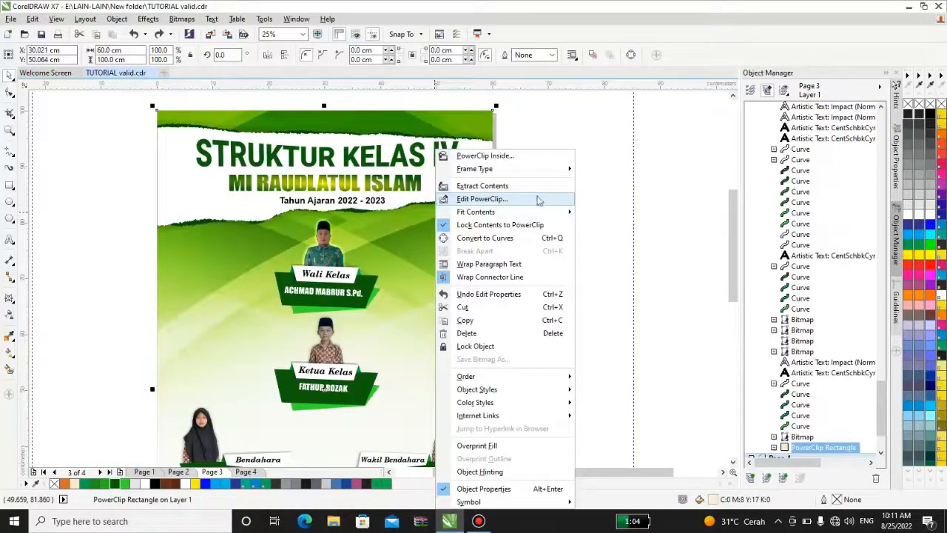
left_click(524, 198)
scroll(410, 175, "down", 1)
Try moving the white torn-paper shape down off its dark green copy to about X 29.9 cm, Y 66.7 cm.
left_click(367, 171)
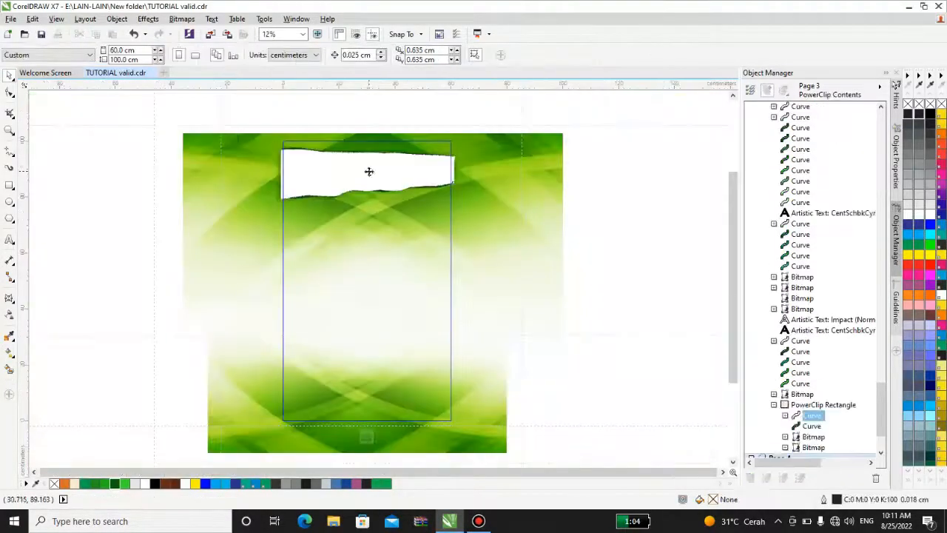
scroll(367, 164, "up", 1)
scroll(366, 164, "up", 1)
left_click_drag(366, 163, 364, 291)
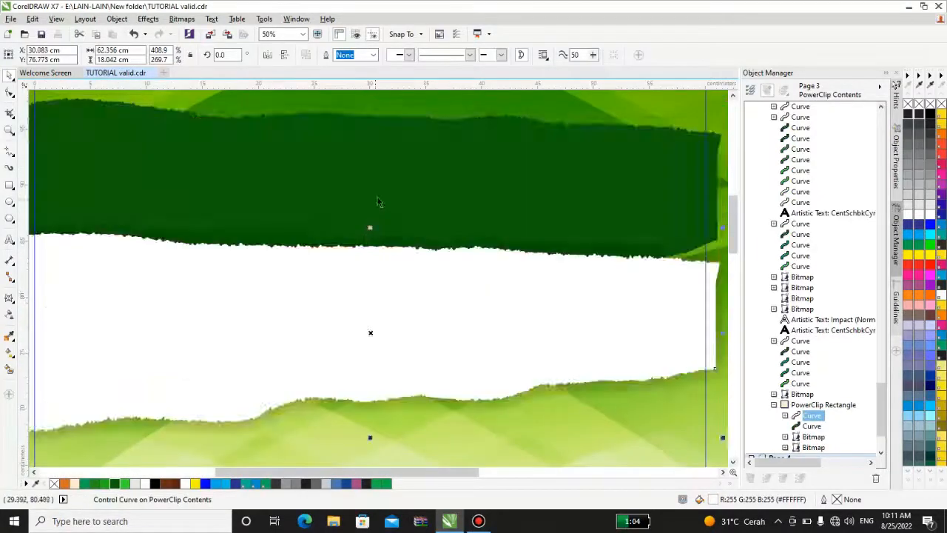
scroll(377, 198, "down", 1)
left_click_drag(375, 250, 375, 306)
left_click(403, 212)
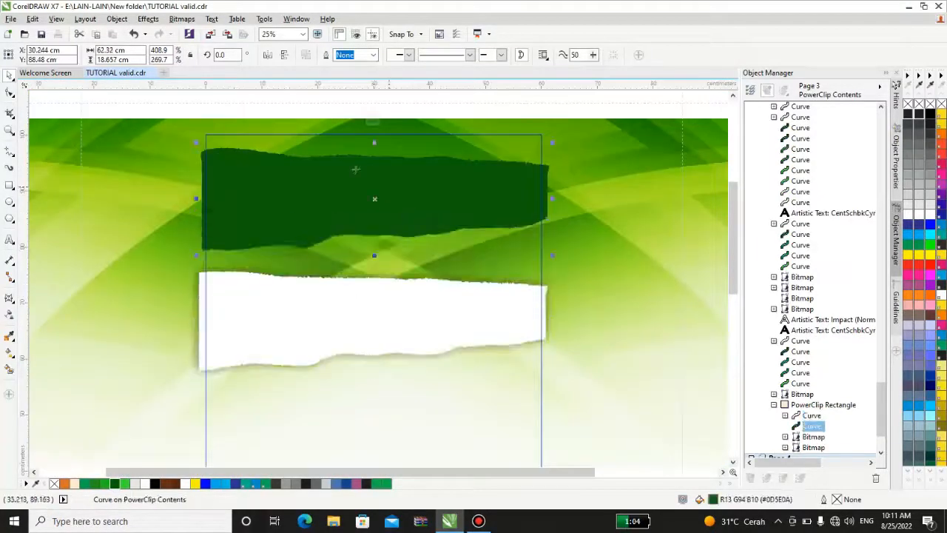
scroll(355, 169, "up", 2)
scroll(355, 170, "down", 2)
Try filling the white torn-paper shape light grey #E6E6E6 and its dark green copy White, then undo the fills and moves.
left_click(352, 314)
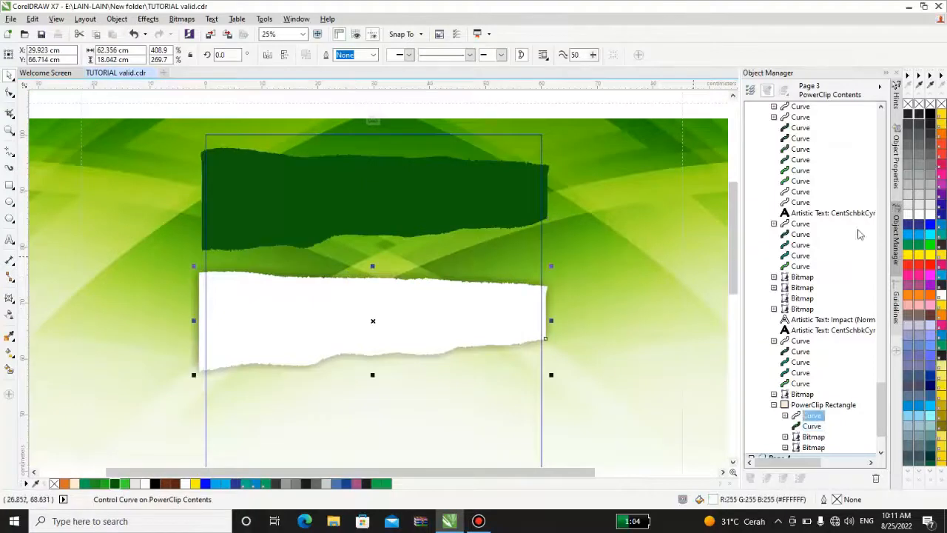
left_click(930, 194)
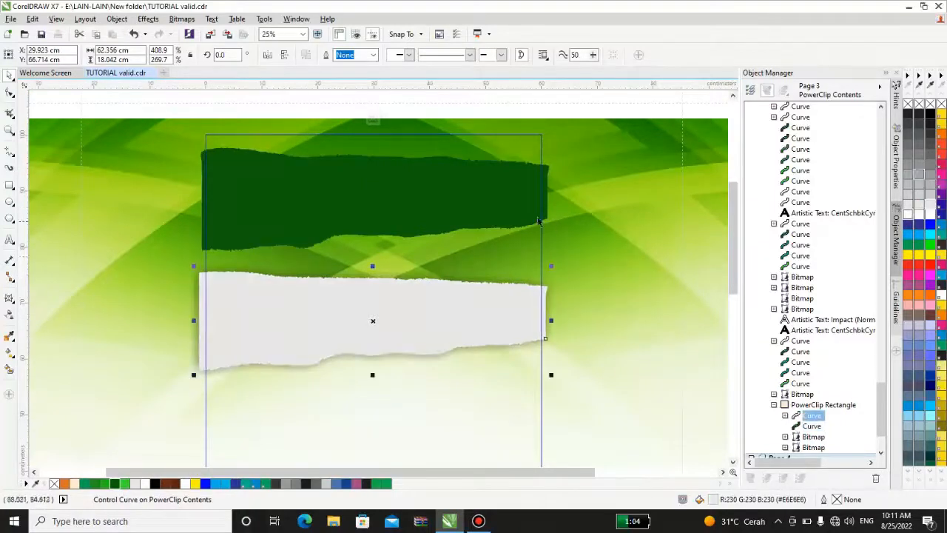
left_click(539, 221)
left_click(924, 215)
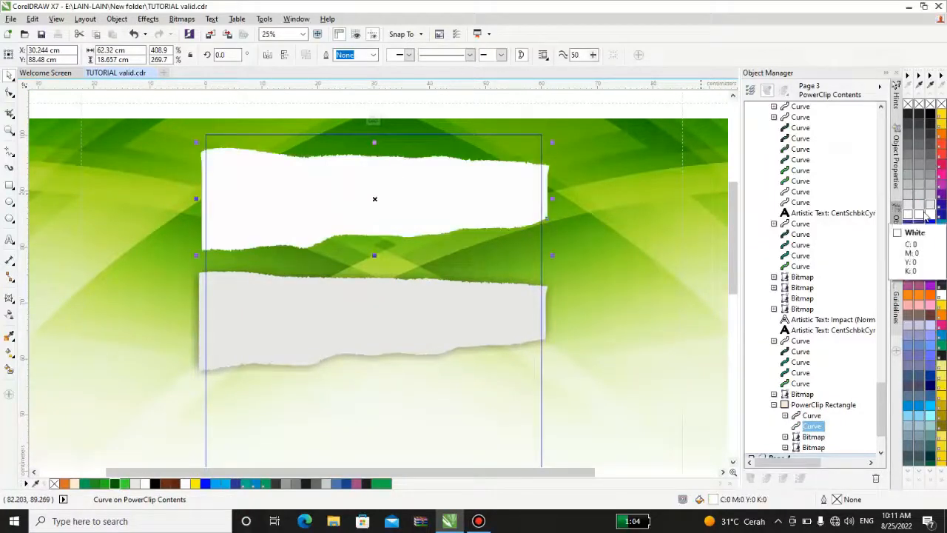
key("ctrl+z")
key("ctrl+z")
key("ctrl+z")
key("ctrl+z")
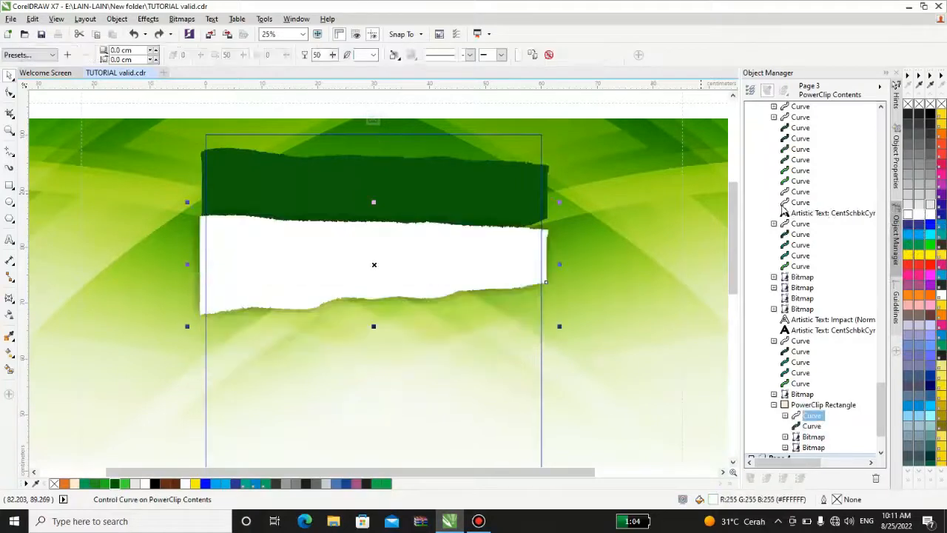
Try moving the upper green background bitmap out to about X -148.2 cm, Y 71.5 cm to inspect its transparency, and undo the move.
scroll(573, 253, "down", 1)
left_click(592, 202)
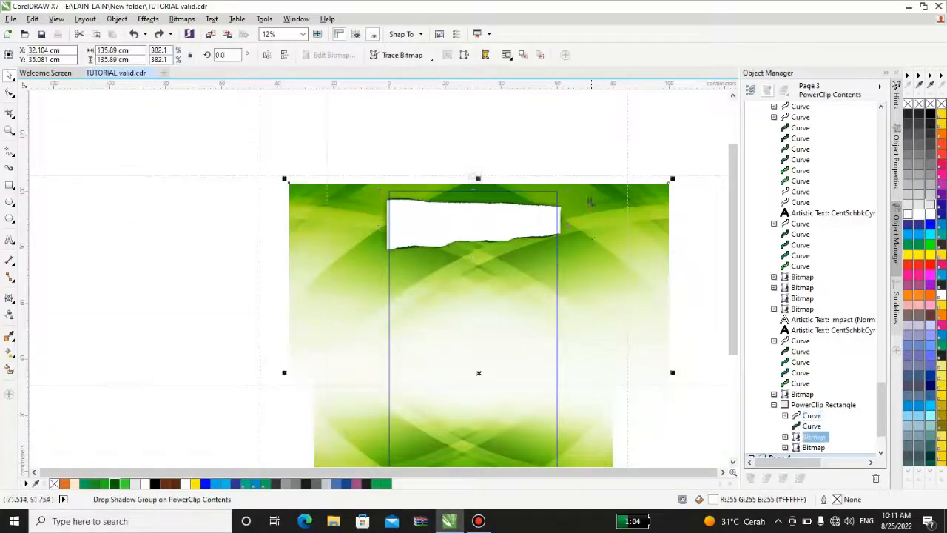
scroll(592, 201, "down", 1)
left_click_drag(620, 207, 363, 150)
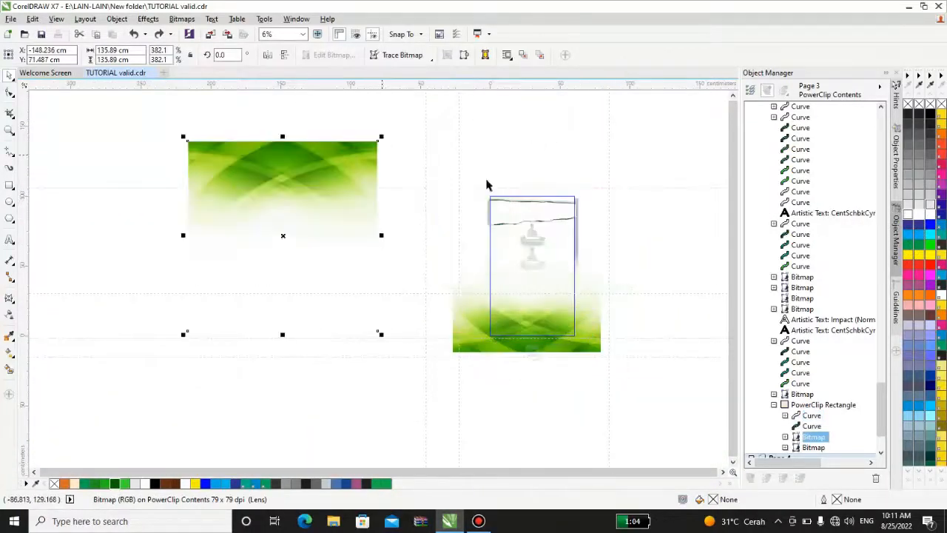
left_click(11, 317)
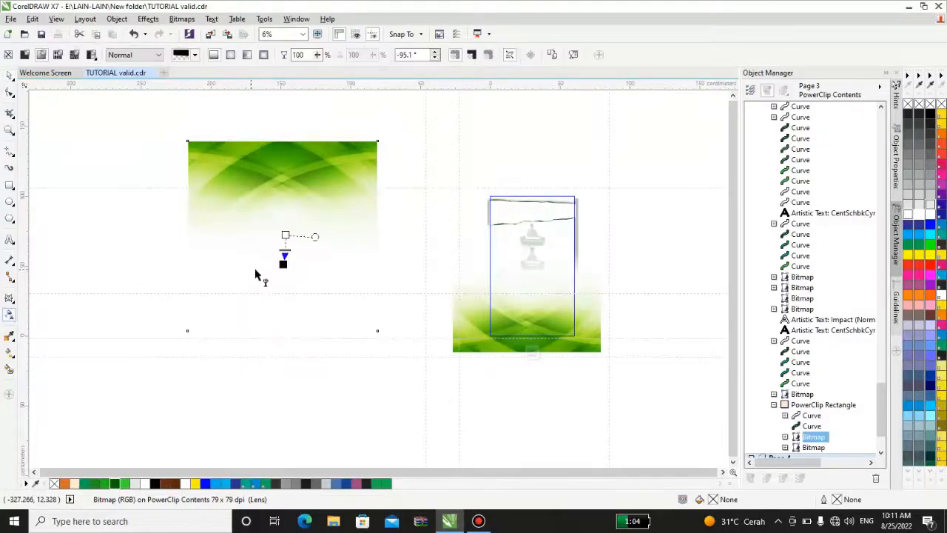
key("ctrl+z")
key("ctrl+z")
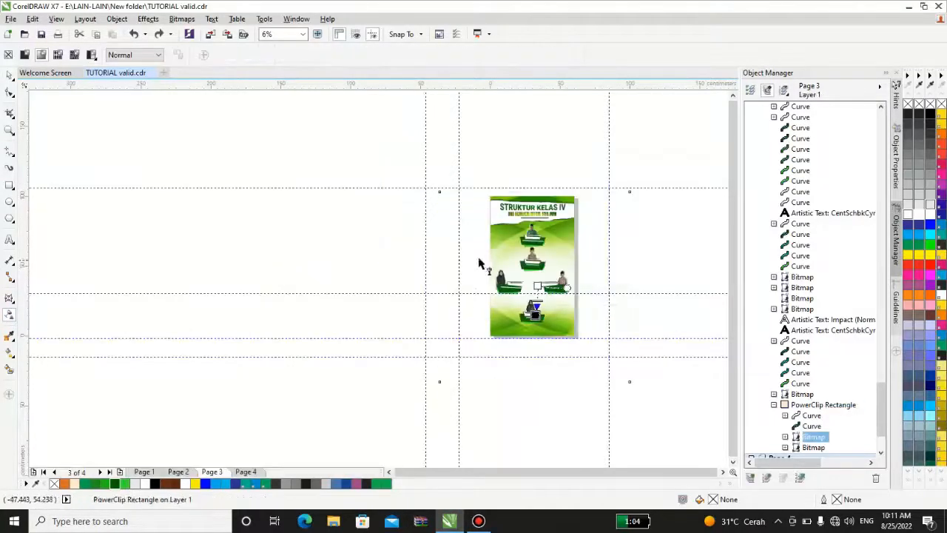
Select the poster's green background PowerClip Rectangle again and reopen its contents for editing.
scroll(564, 250, "up", 1)
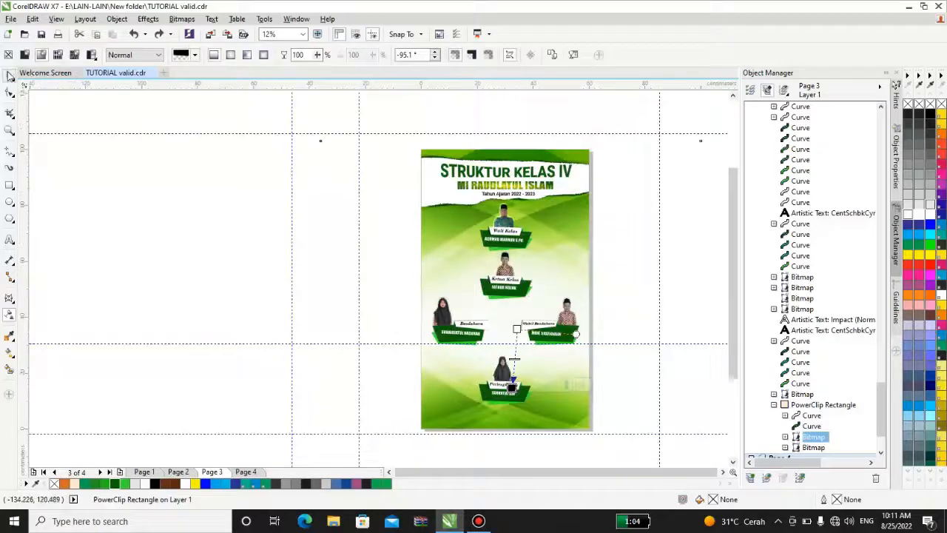
left_click(10, 75)
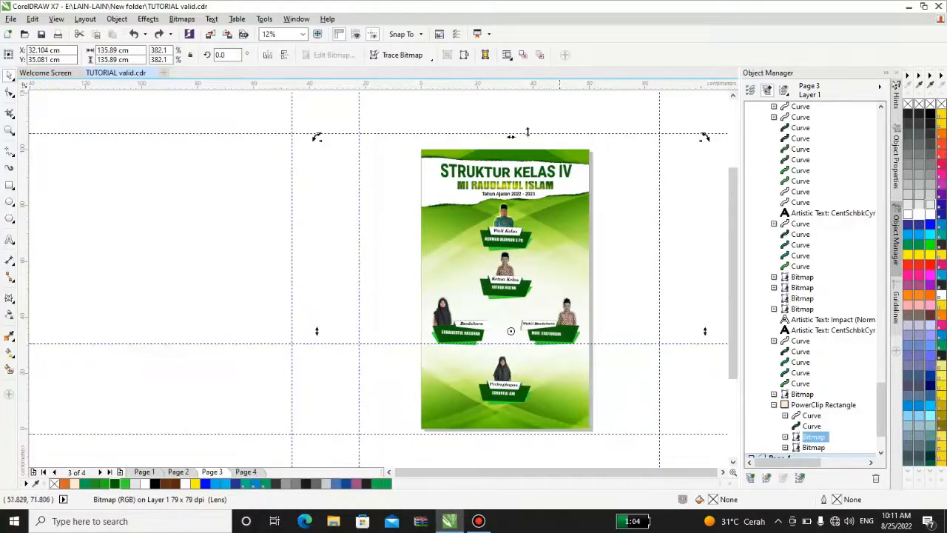
left_click(551, 150)
right_click(551, 150)
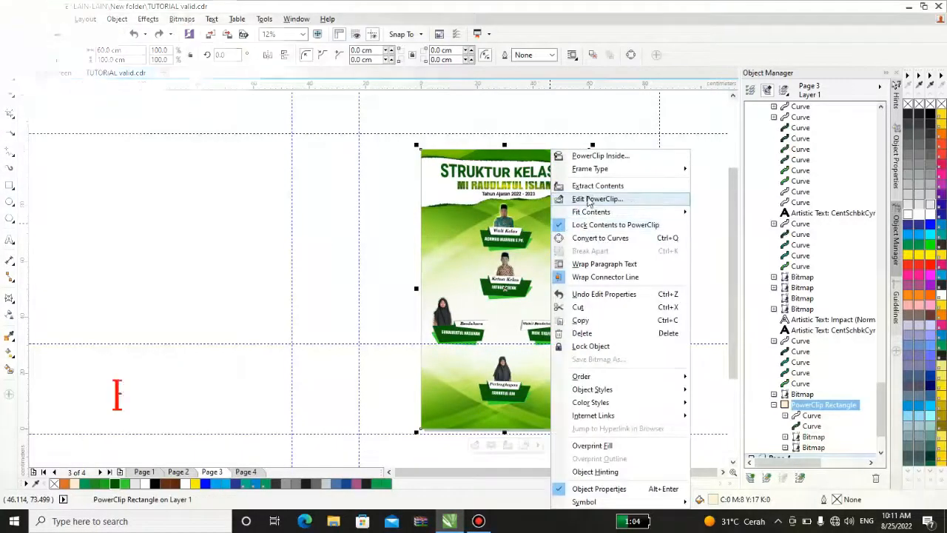
left_click(590, 200)
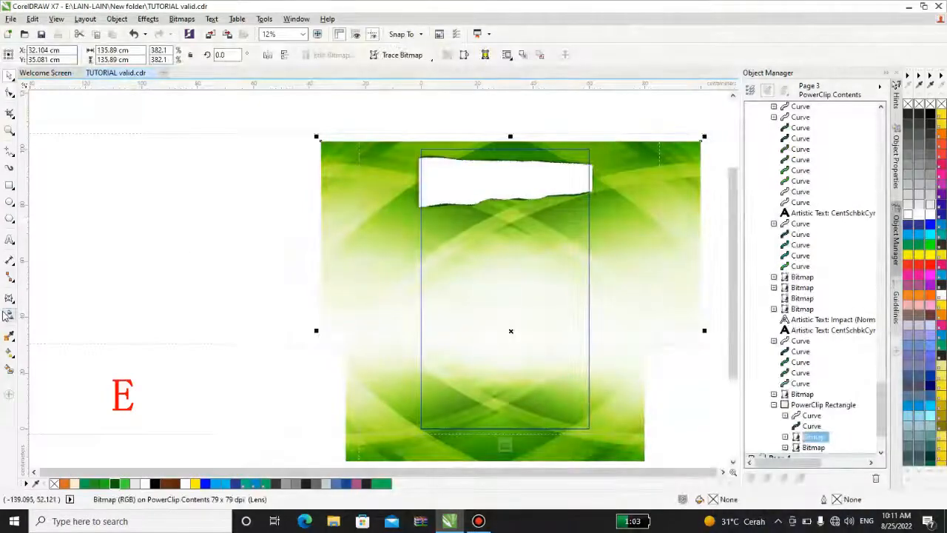
Shift the start node of the upper green bitmap's linear transparency slightly so the fade runs almost straight down.
left_click(8, 314)
mouse_move(517, 330)
left_mouse_down()
mouse_move(517, 290)
mouse_move(520, 324)
mouse_move(510, 330)
left_mouse_up()
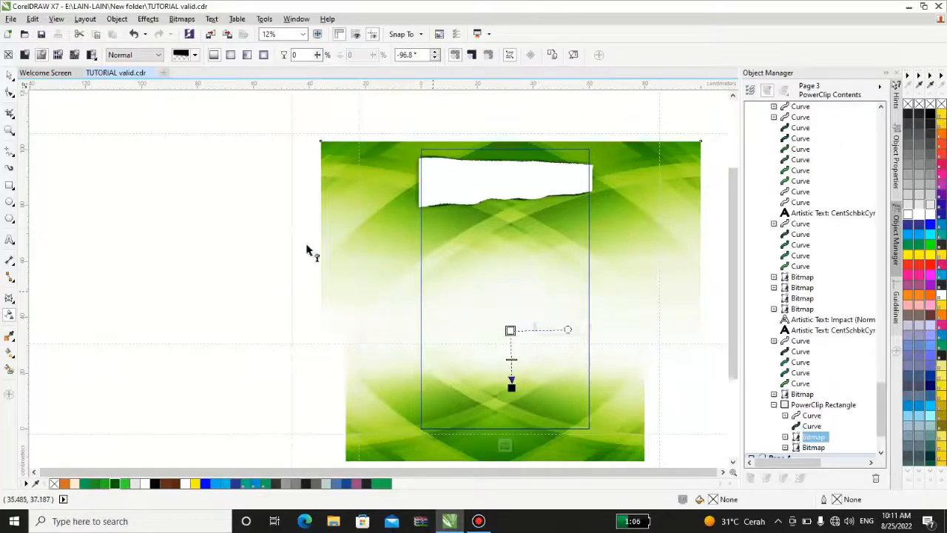
left_click(9, 76)
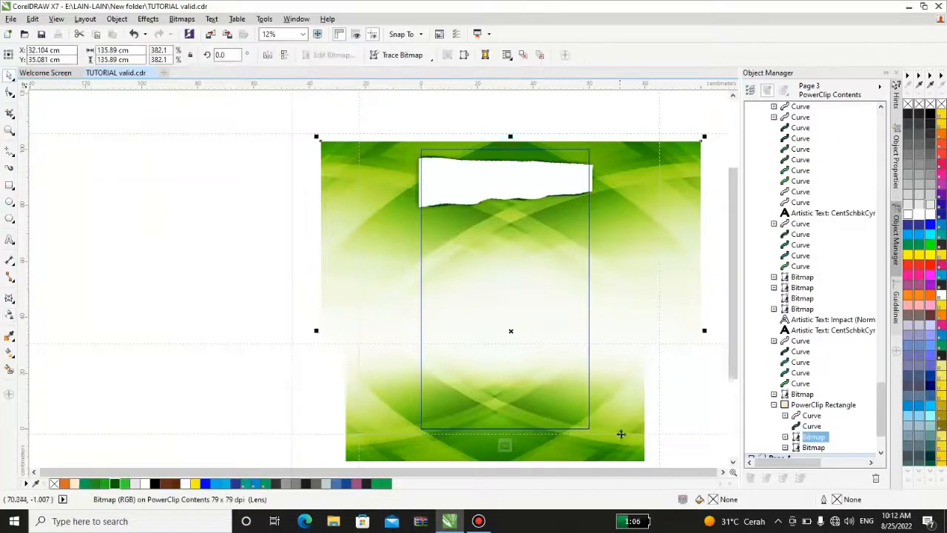
scroll(521, 314, "down", 2)
scroll(518, 250, "up", 2)
scroll(518, 277, "down", 4)
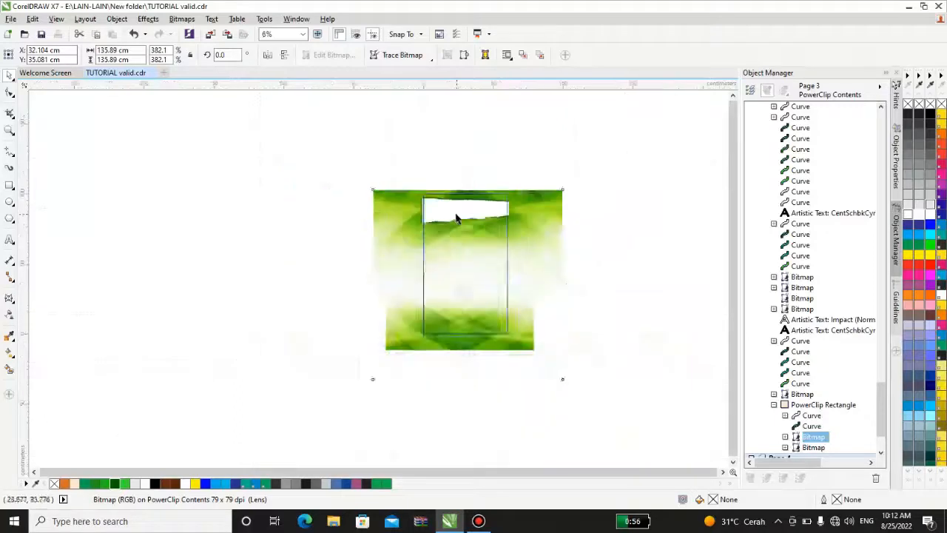
Finish editing the PowerClip contents of the Struktur Kelas IV background.
left_click(453, 297)
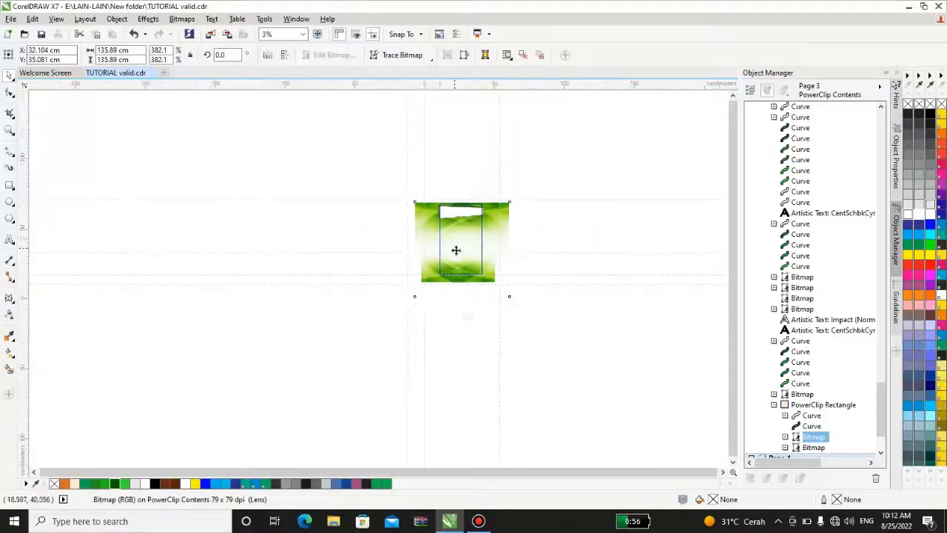
scroll(464, 252, "up", 1)
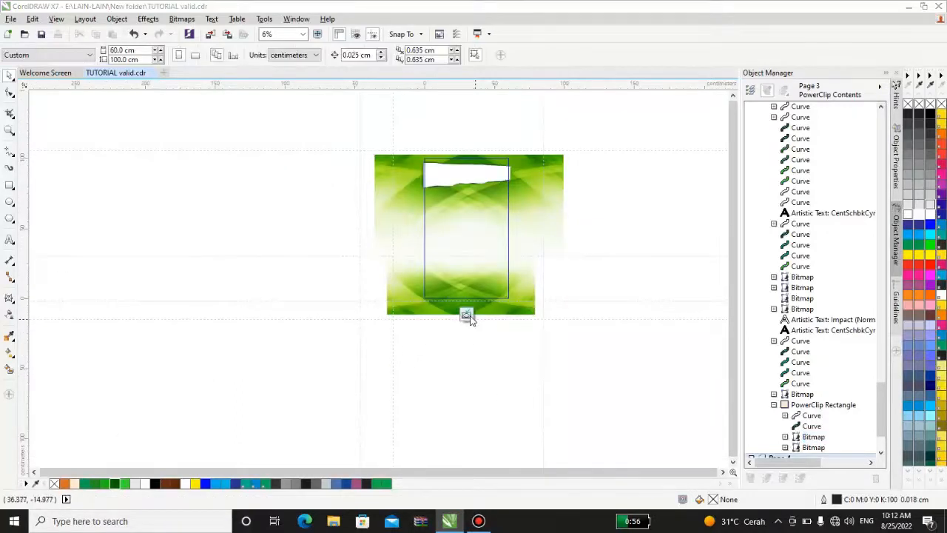
left_click(467, 314)
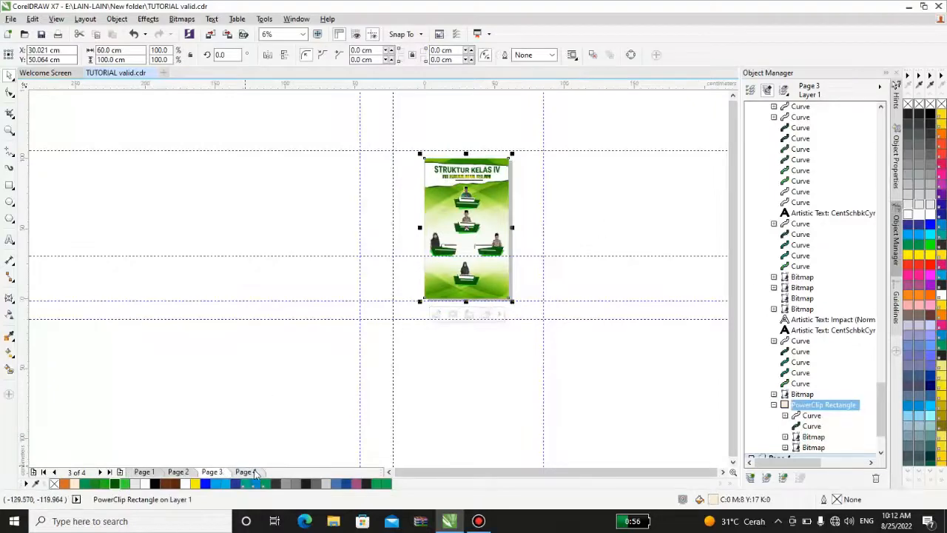
Move the Wali Kelas photo out from behind its banner to about X 44.7 cm, Y 72.6 cm.
scroll(454, 179, "up", 2)
left_click(446, 230)
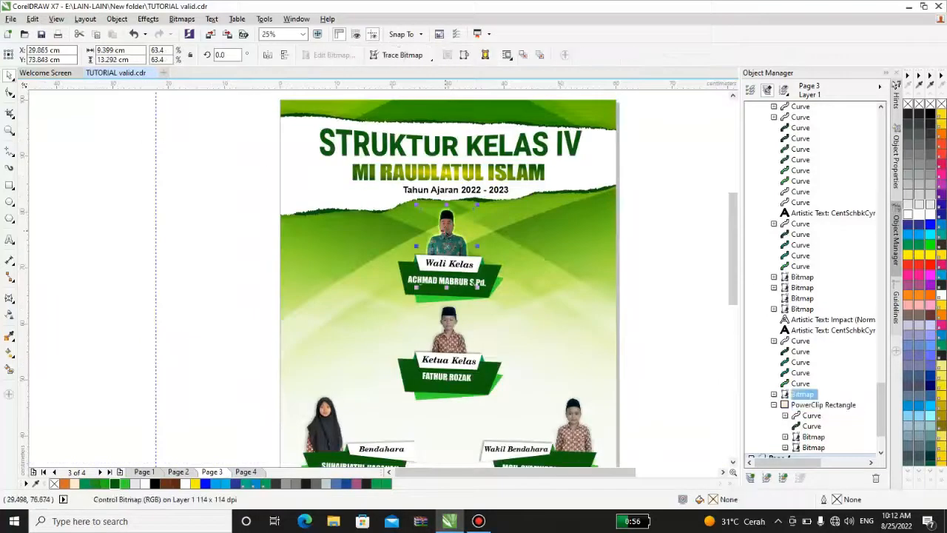
scroll(445, 230, "up", 1)
left_click_drag(446, 230, 574, 224)
scroll(452, 211, "down", 1)
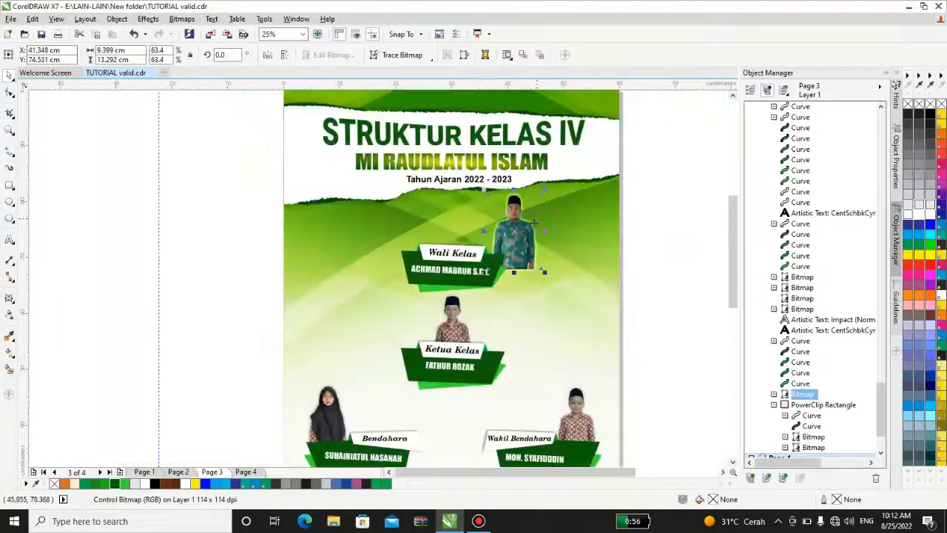
scroll(513, 230, "up", 2)
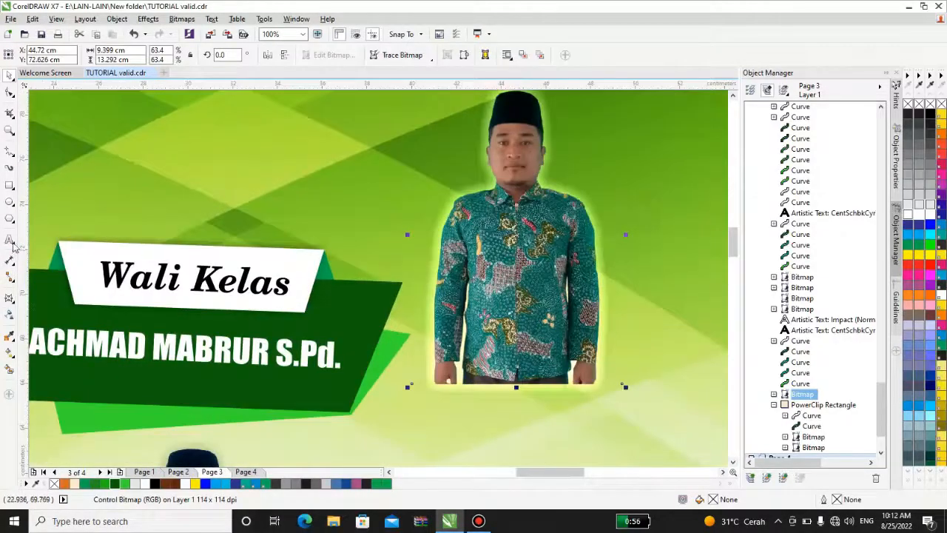
Try the Normal merge mode and a dark blue colour on the Wali Kelas photo's drop shadow.
left_click(11, 241)
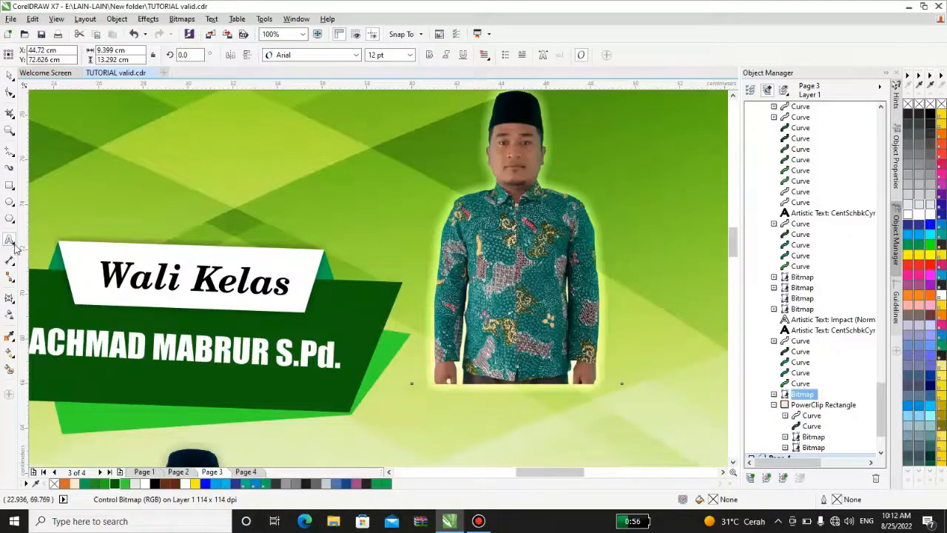
left_click(14, 245)
left_click(11, 302)
left_click(29, 297)
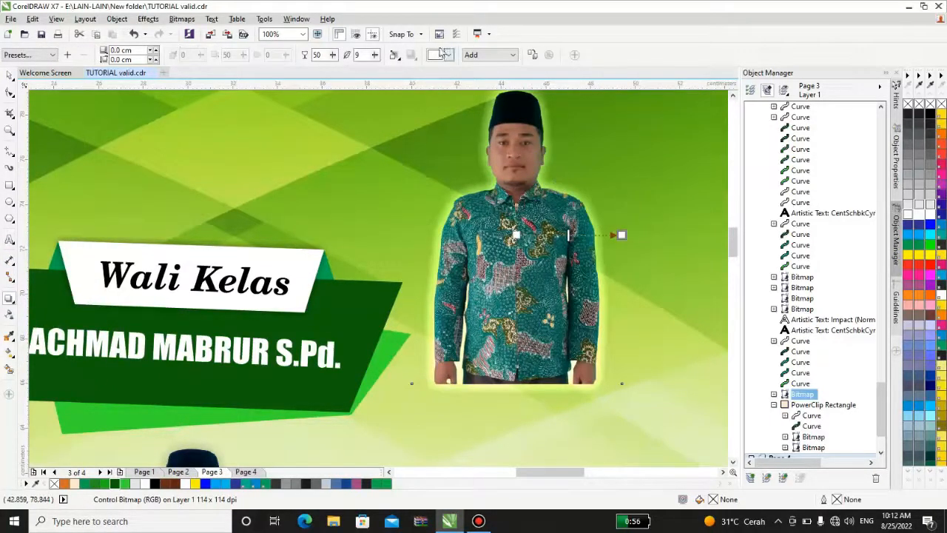
left_click(474, 59)
left_click(481, 66)
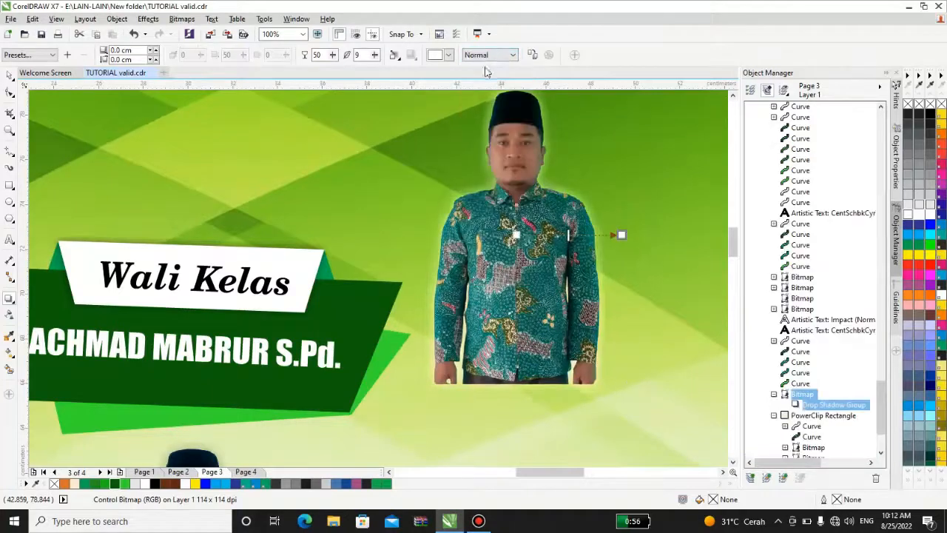
left_click(448, 55)
left_click(478, 68)
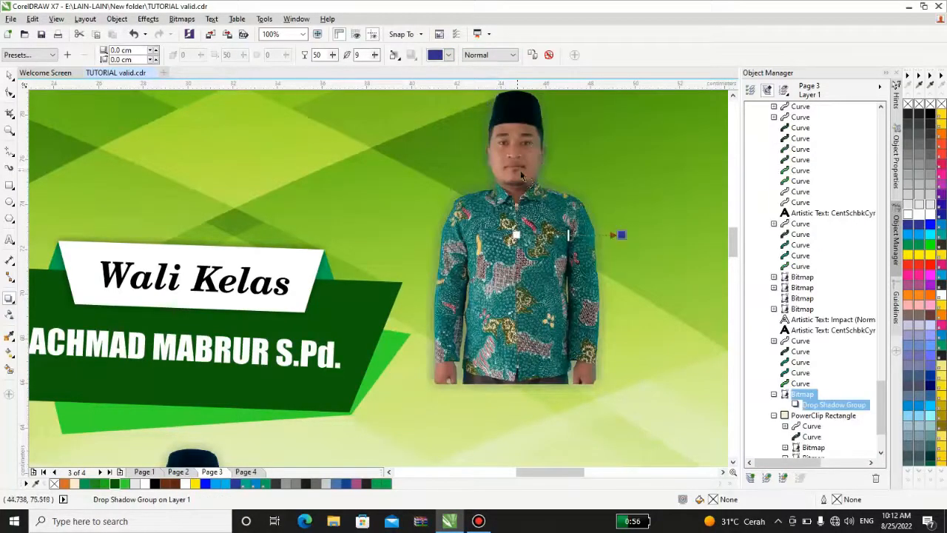
Set the Wali Kelas photo's drop shadow to the Add merge mode and colour it white.
left_click(488, 55)
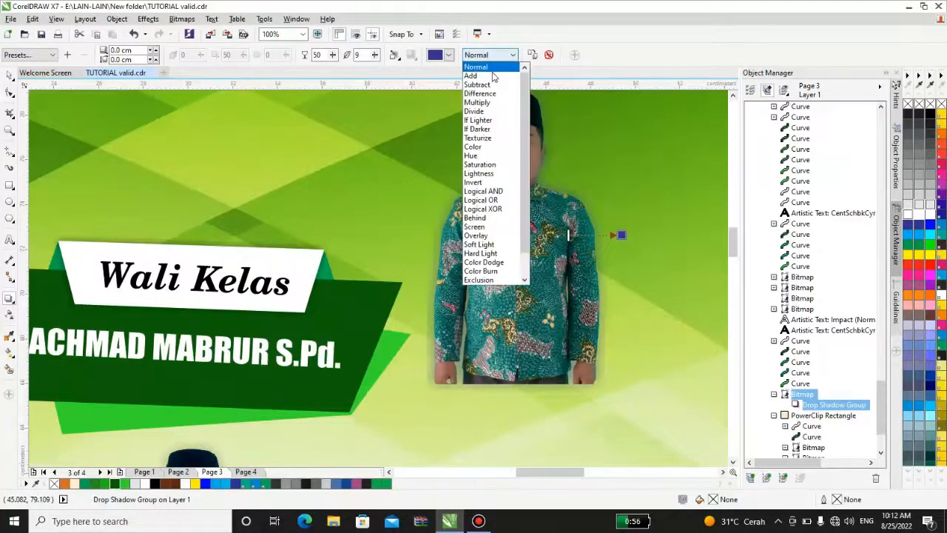
left_click(479, 72)
left_click(449, 56)
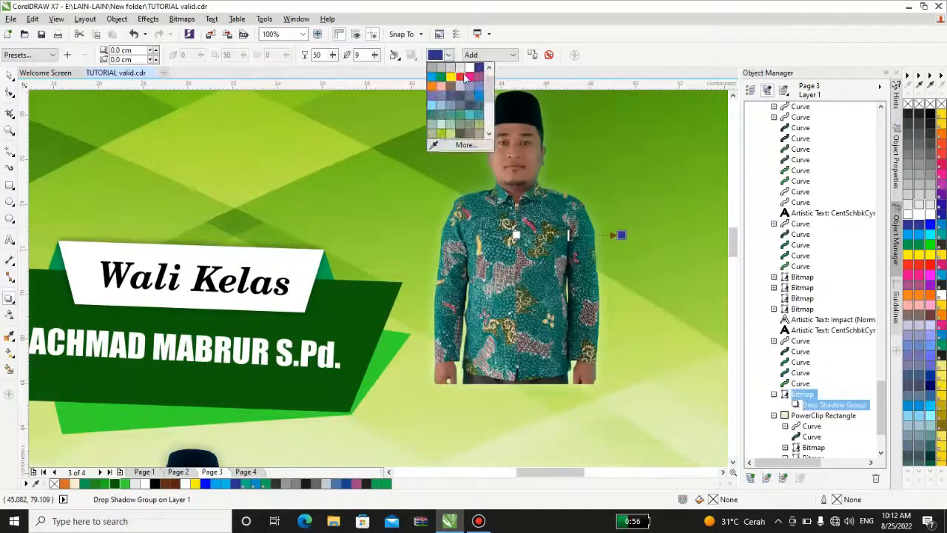
left_click(469, 69)
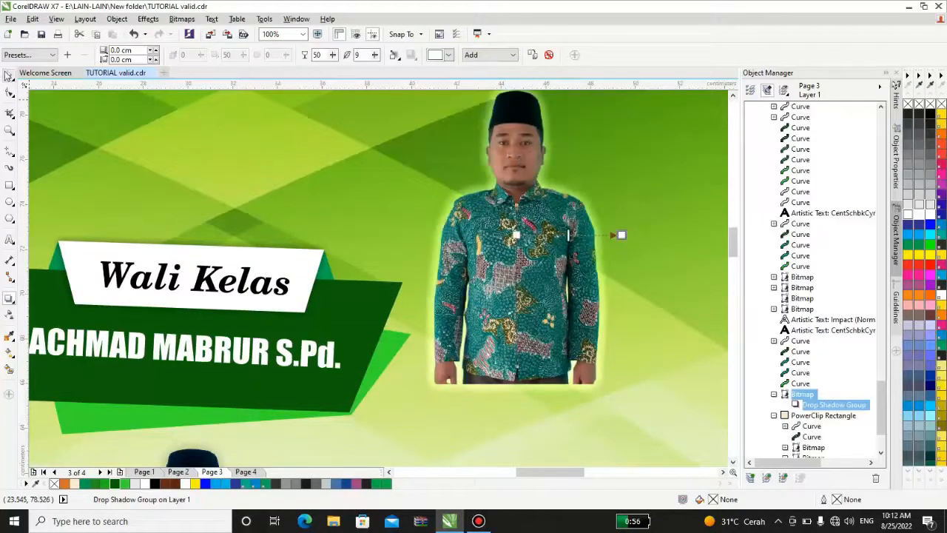
Place the Wali Kelas photo centred above its banner, with its lower part behind the white label.
scroll(466, 222, "down", 2)
left_click_drag(446, 219, 295, 173)
scroll(361, 204, "up", 1)
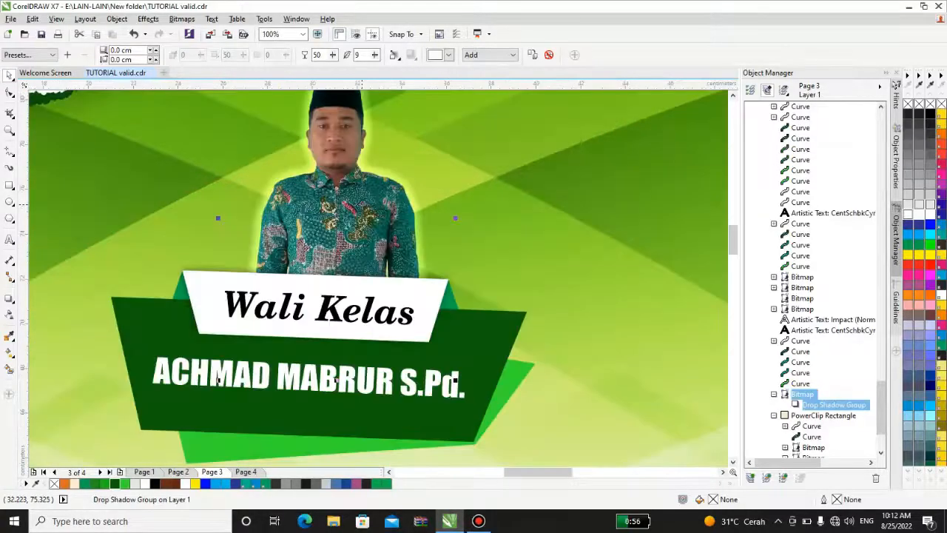
left_click_drag(361, 204, 351, 219)
scroll(351, 219, "down", 1)
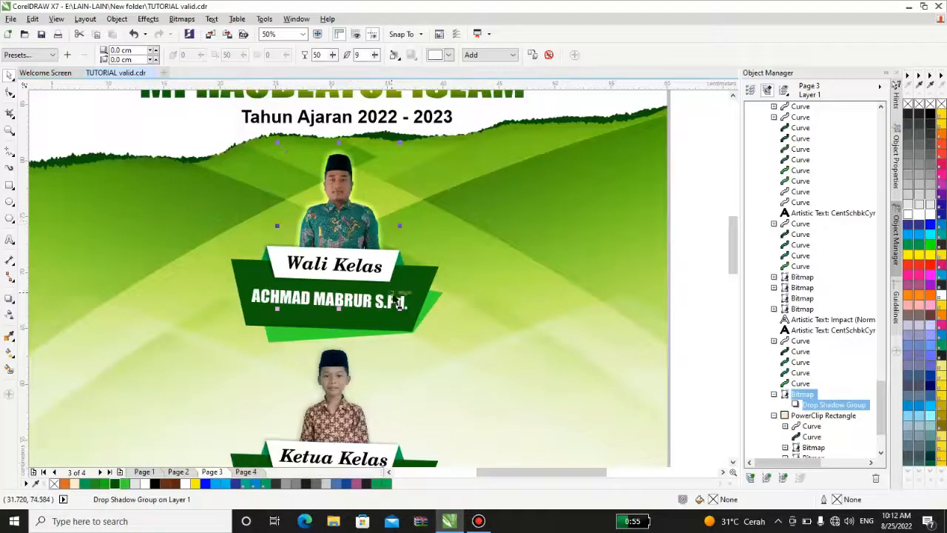
Try shifting the dark green shape of the Wali Kelas banner slightly, undo it, and select the poster background.
left_click(408, 292)
scroll(356, 286, "up", 1)
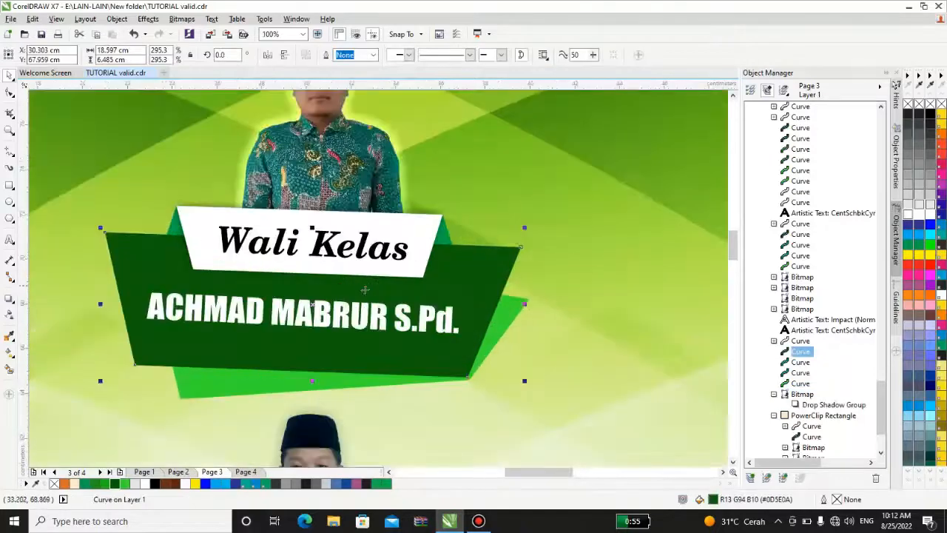
left_click_drag(365, 290, 335, 287)
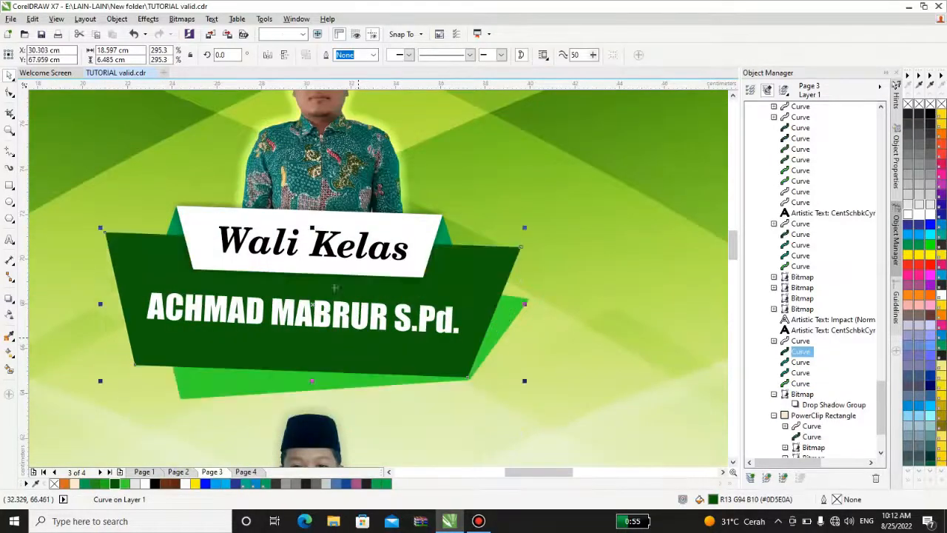
left_click(412, 235)
scroll(407, 229, "down", 1)
mouse_move(407, 231)
left_mouse_down()
mouse_move(401, 278)
mouse_move(407, 231)
left_mouse_up()
scroll(360, 341, "down", 1)
left_click(360, 341)
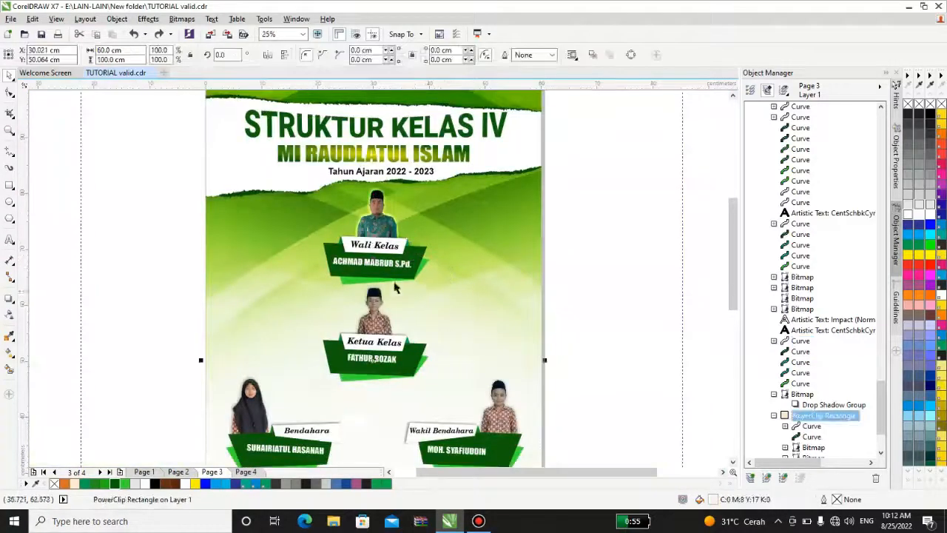
Select the Bendahara photo on the poster to examine how it sits behind its banner.
scroll(360, 341, "down", 1)
scroll(360, 341, "up", 3)
scroll(313, 266, "down", 4)
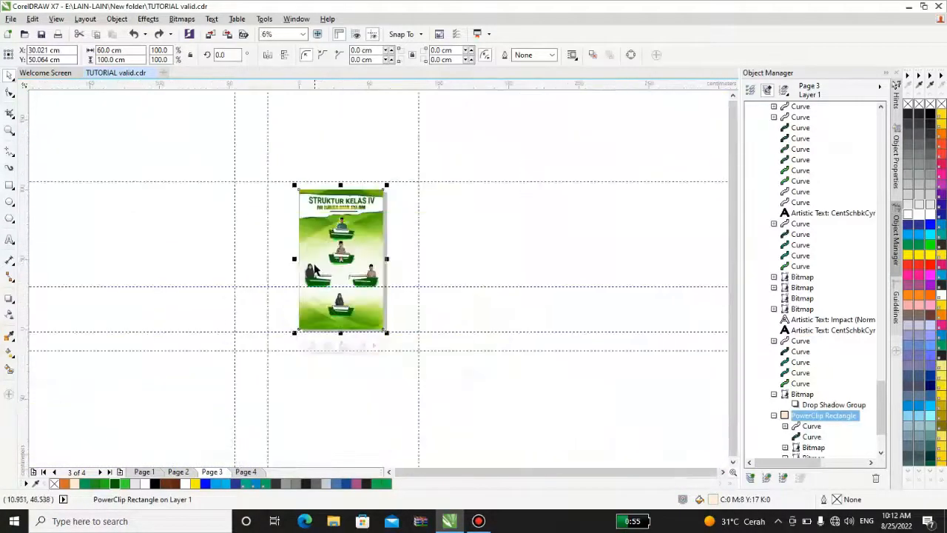
left_click(314, 268)
scroll(314, 268, "up", 3)
scroll(331, 260, "down", 1)
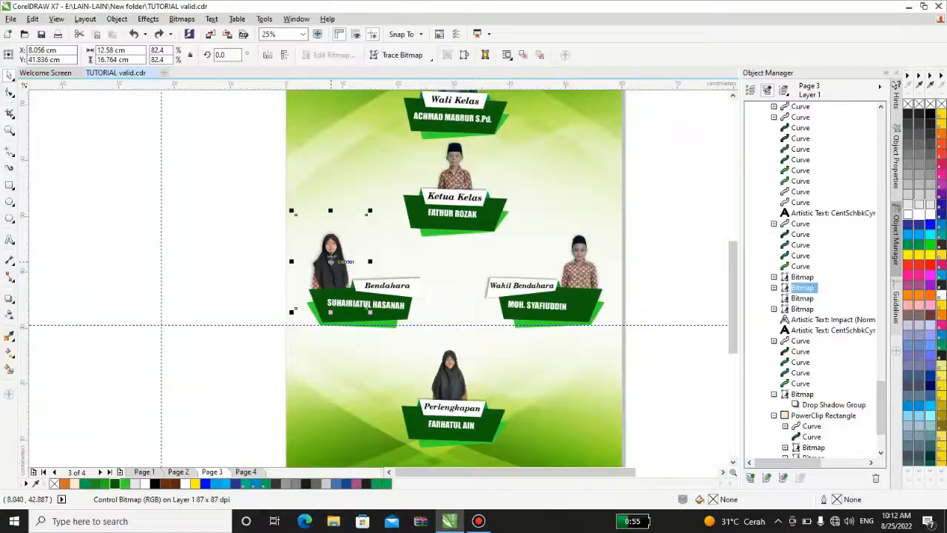
scroll(389, 230, "down", 1)
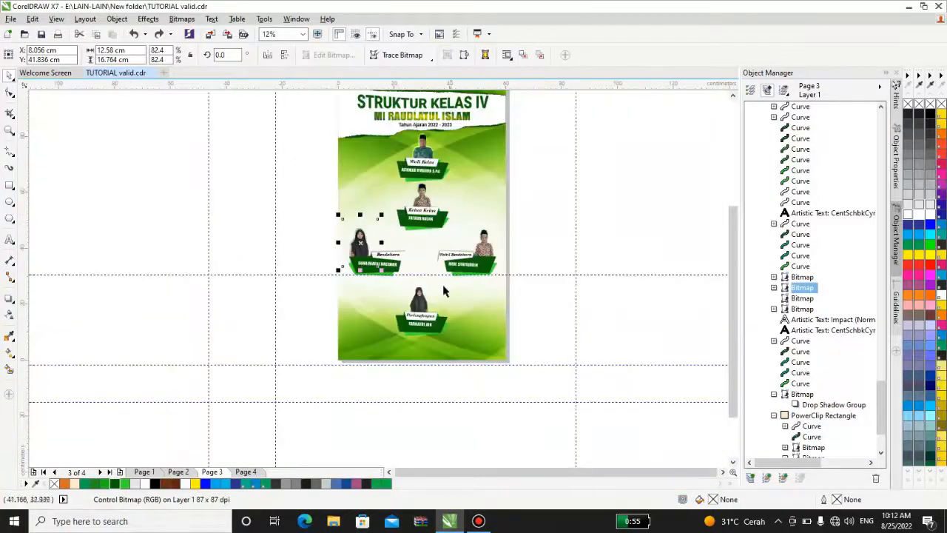
Nudge the Perlengkapan photo behind its banner to about X 28.9 cm, Y 21.3 cm.
left_click(418, 303)
scroll(418, 303, "up", 2)
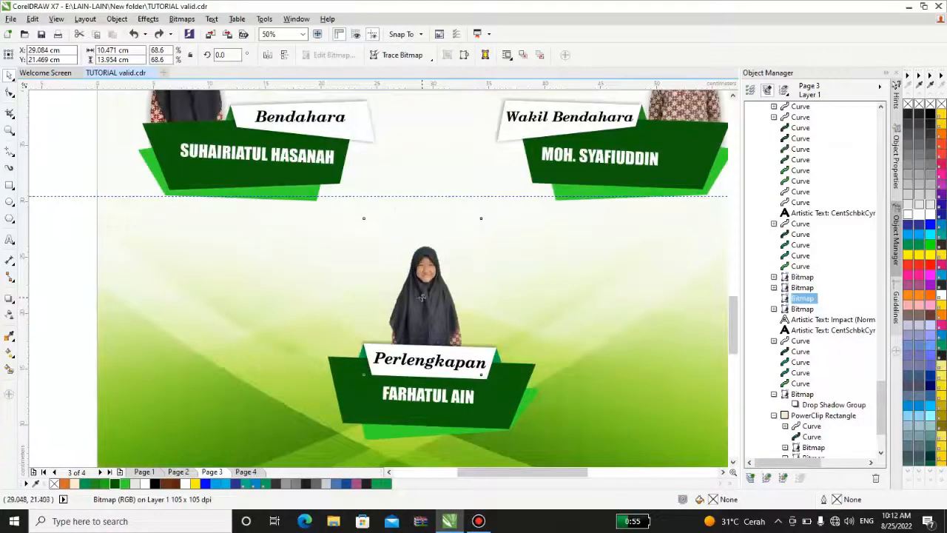
left_click_drag(420, 297, 421, 294)
scroll(421, 281, "up", 1)
scroll(407, 262, "down", 2)
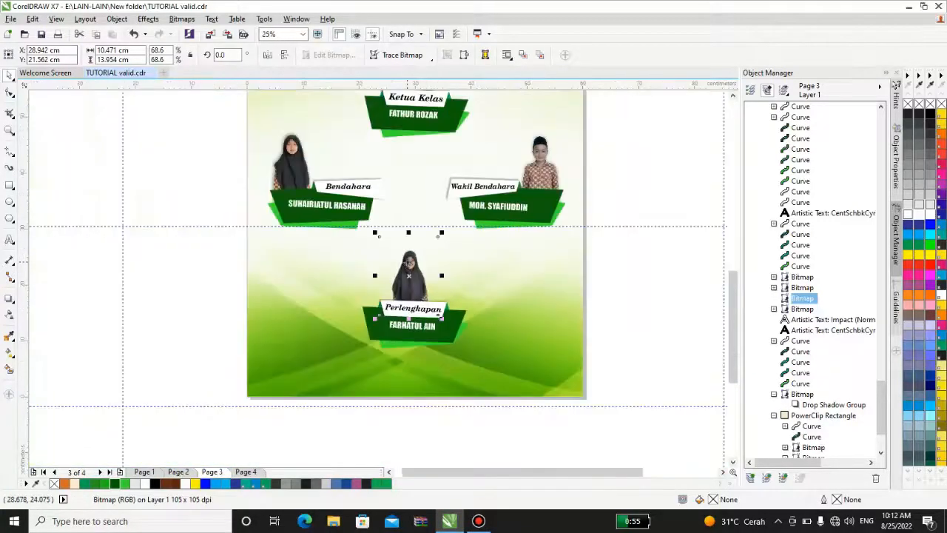
scroll(412, 275, "up", 2)
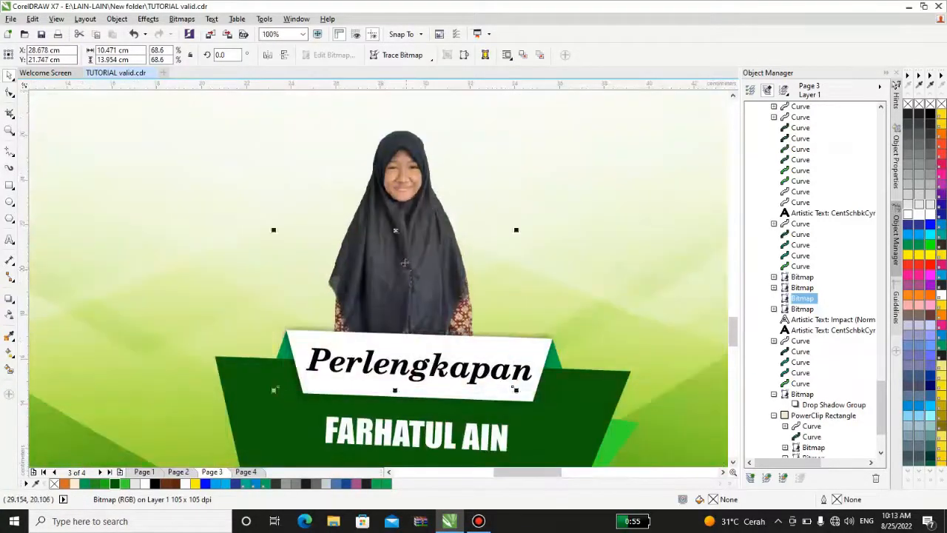
left_click_drag(406, 268, 259, 118)
scroll(317, 208, "down", 1)
scroll(318, 208, "down", 3)
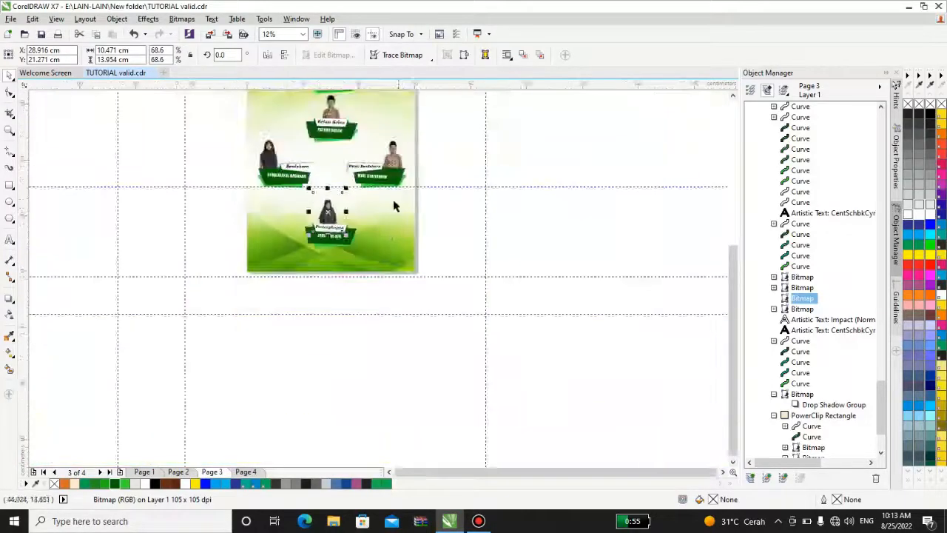
Go to Page 4 and open the Jadwal Piket Kelas IV background PowerClip for editing its contents.
left_click(384, 205)
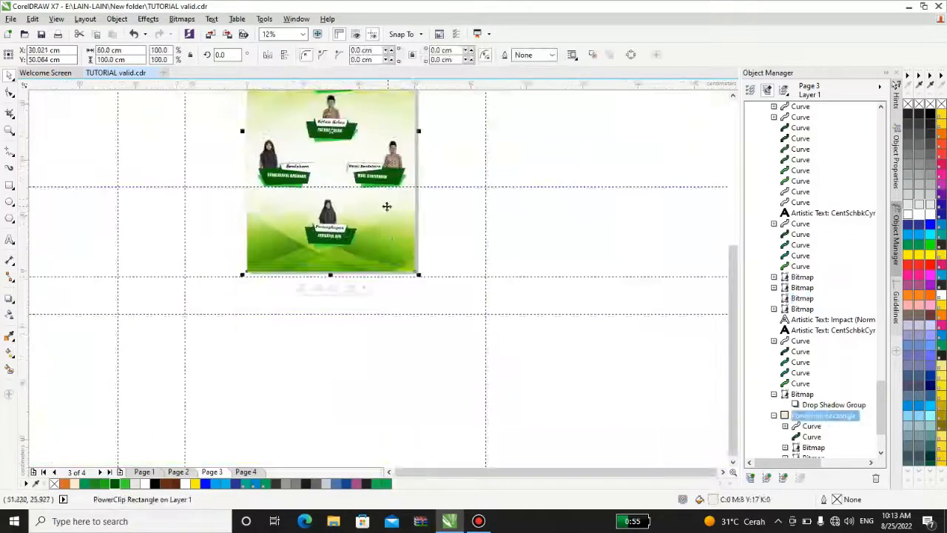
left_click(246, 471)
scroll(355, 115, "down", 1)
scroll(364, 113, "up", 2)
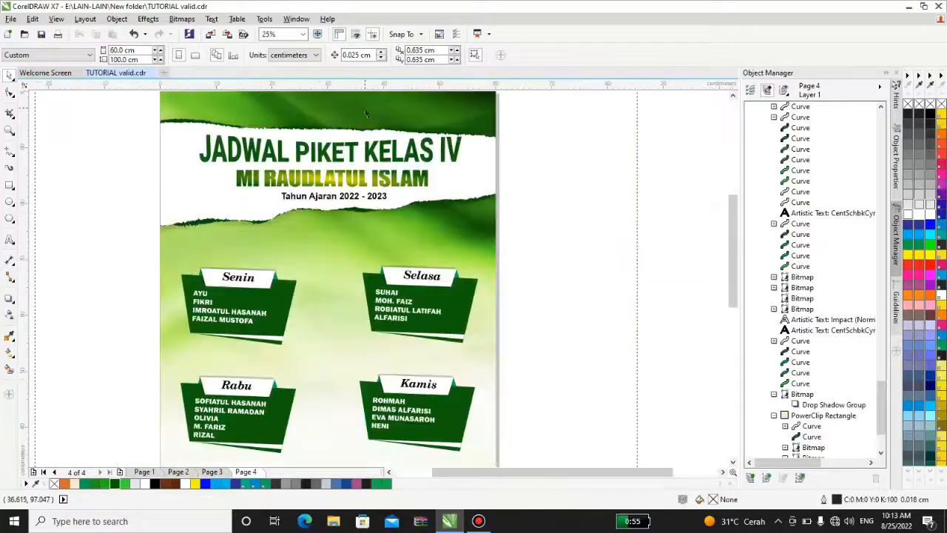
scroll(366, 115, "down", 1)
left_click(376, 119)
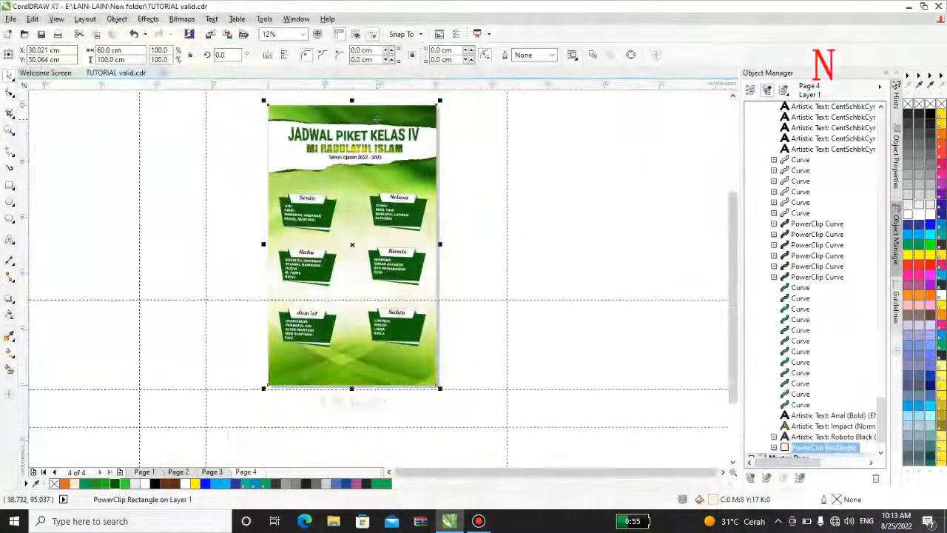
right_click(376, 120)
left_click(408, 171)
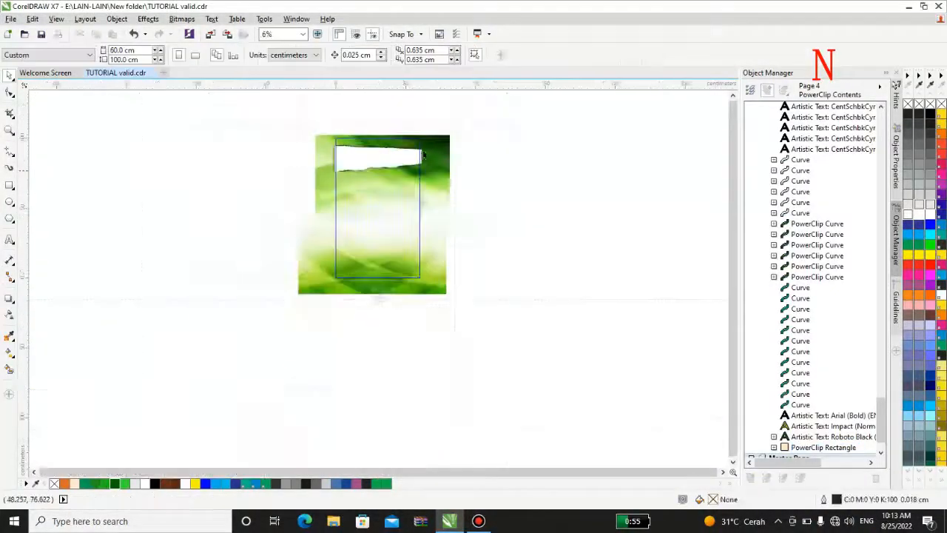
Try moving the lower and upper green background bitmaps out of the Jadwal Piket frame, and undo the moves.
left_click(423, 153)
left_click_drag(440, 153, 567, 169)
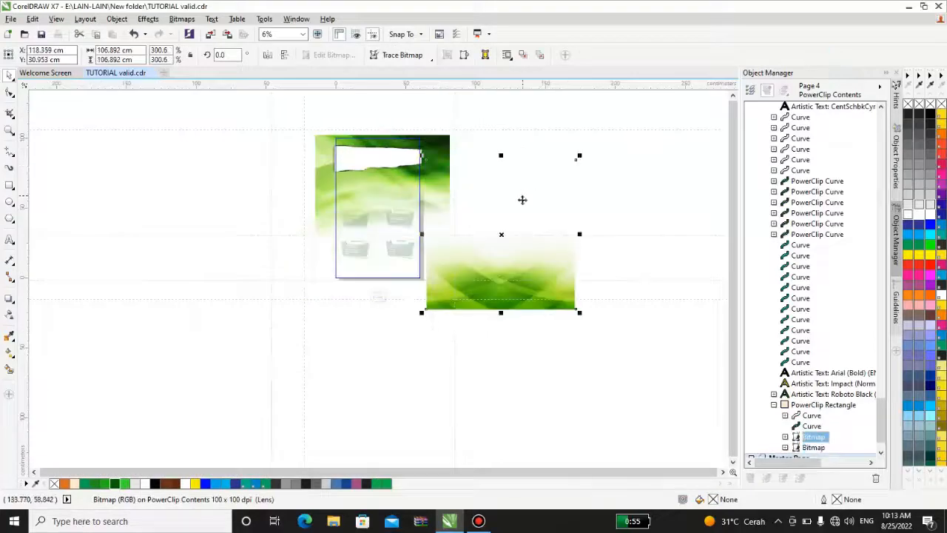
left_click_drag(459, 218, 459, 310)
left_click_drag(413, 175, 614, 188)
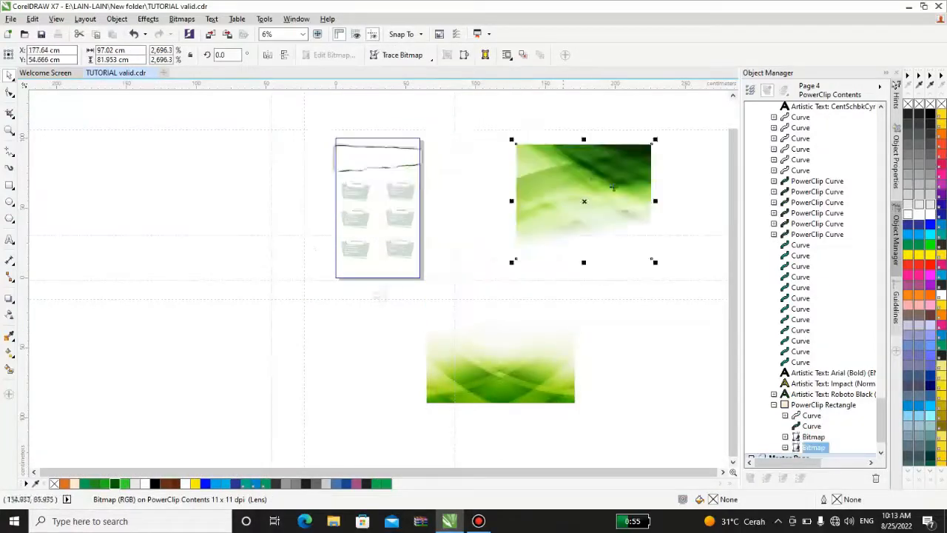
key("ctrl+z")
key("ctrl+z")
key("ctrl+z")
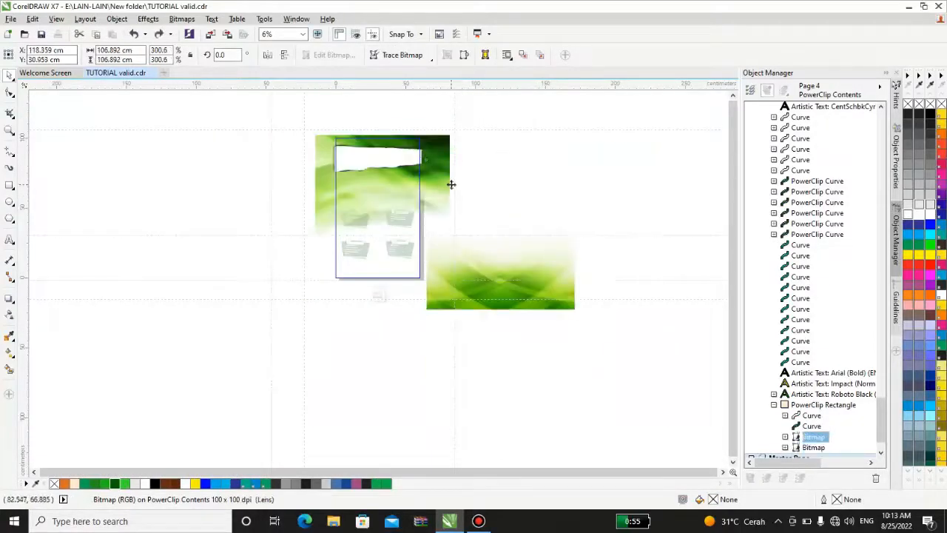
Try moving the white torn-paper shape down to about Y 75.3 cm to expose its dark green copy, and undo it.
scroll(390, 165, "up", 2)
left_click(382, 151)
scroll(381, 152, "up", 3)
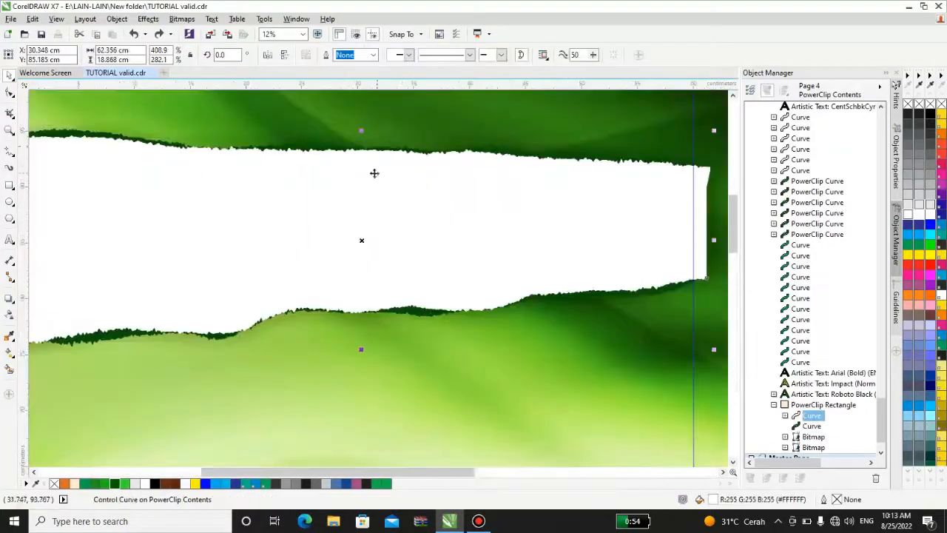
left_click_drag(375, 176, 385, 280)
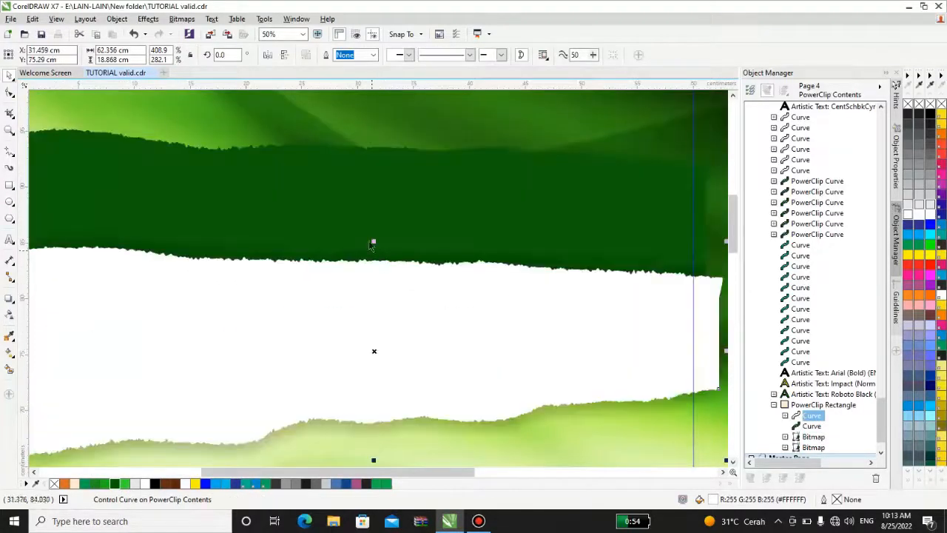
scroll(357, 246, "down", 2)
key("ctrl+z")
scroll(357, 248, "down", 1)
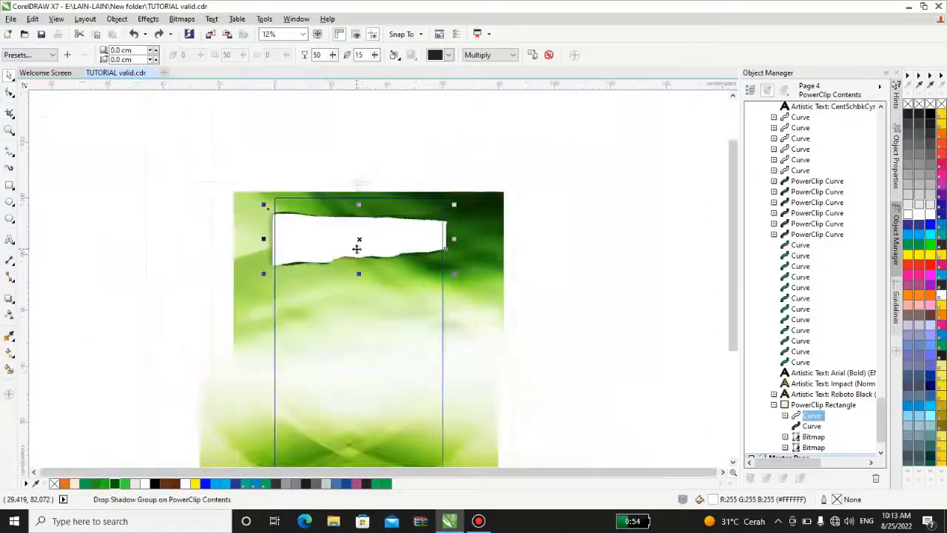
Finish editing the Jadwal Piket Kelas IV background PowerClip and return to the full poster.
scroll(408, 253, "down", 1)
left_click(390, 379)
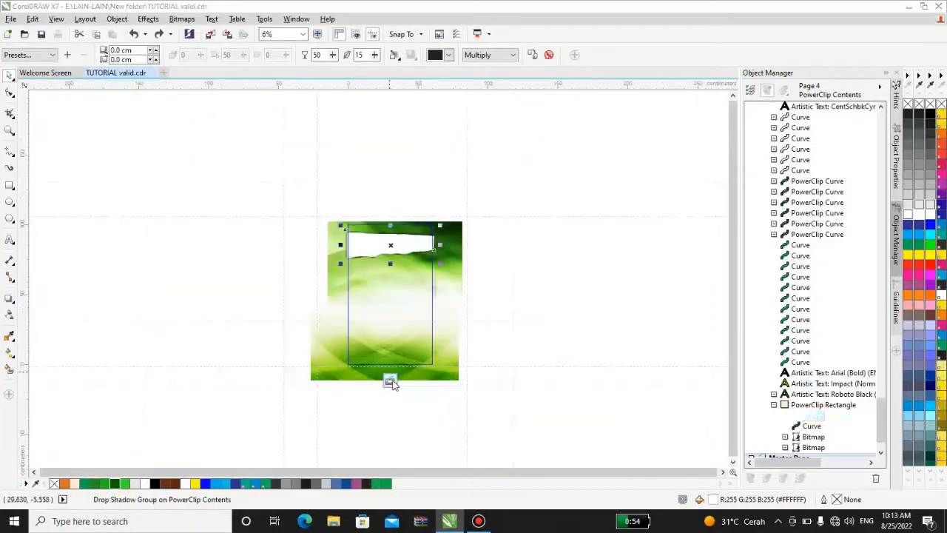
scroll(373, 251, "up", 1)
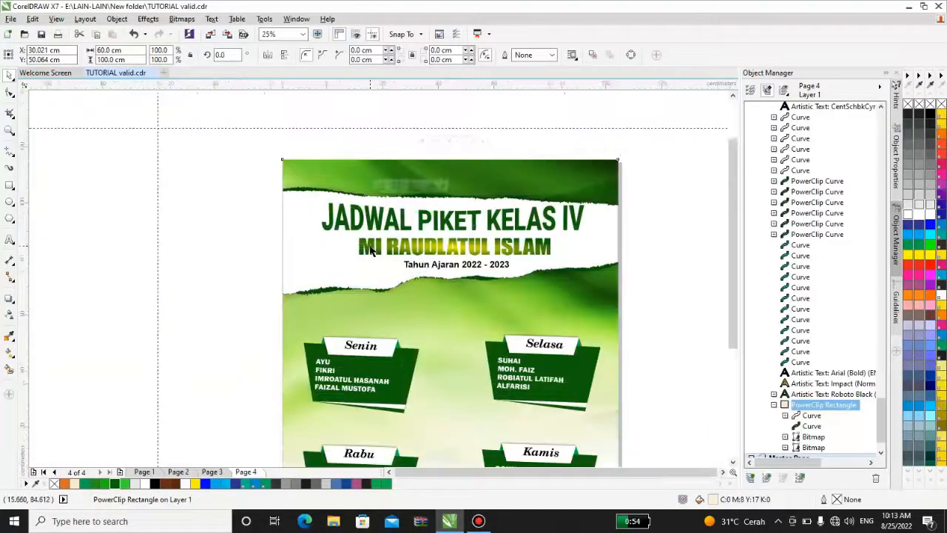
Try moving the dark green Senin panel to about X 8.2 cm, Y 57.9 cm, away from its banner and text, and undo it.
scroll(372, 251, "down", 1)
scroll(366, 311, "up", 2)
left_click(382, 311)
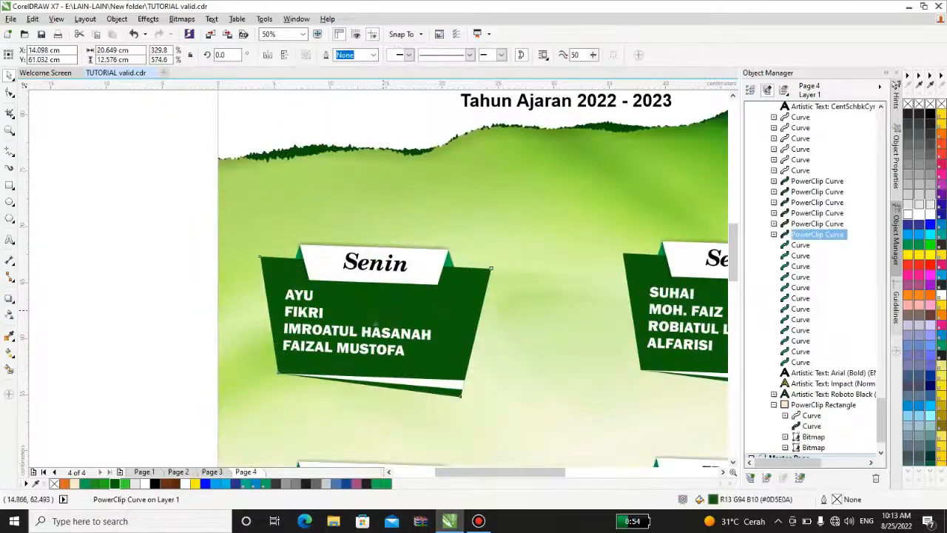
left_click_drag(382, 311, 316, 345)
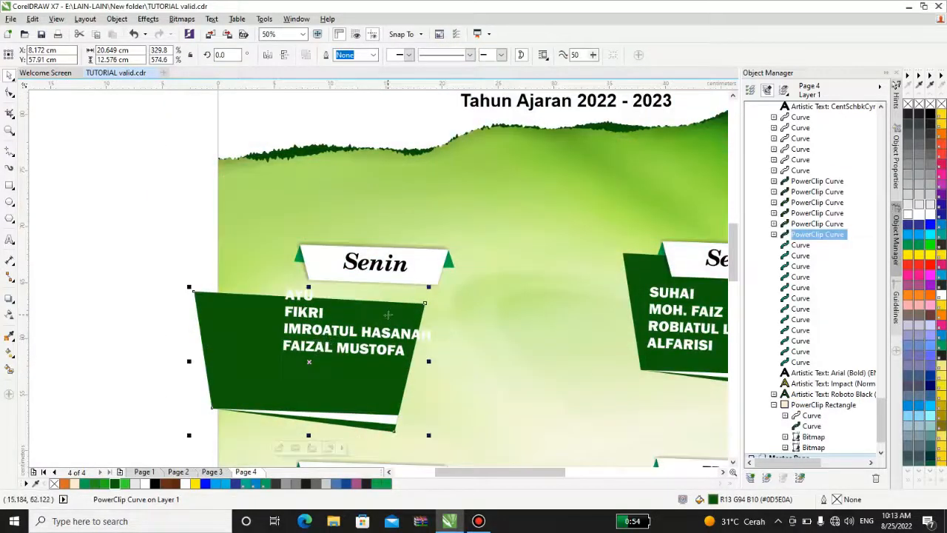
key("ctrl+z")
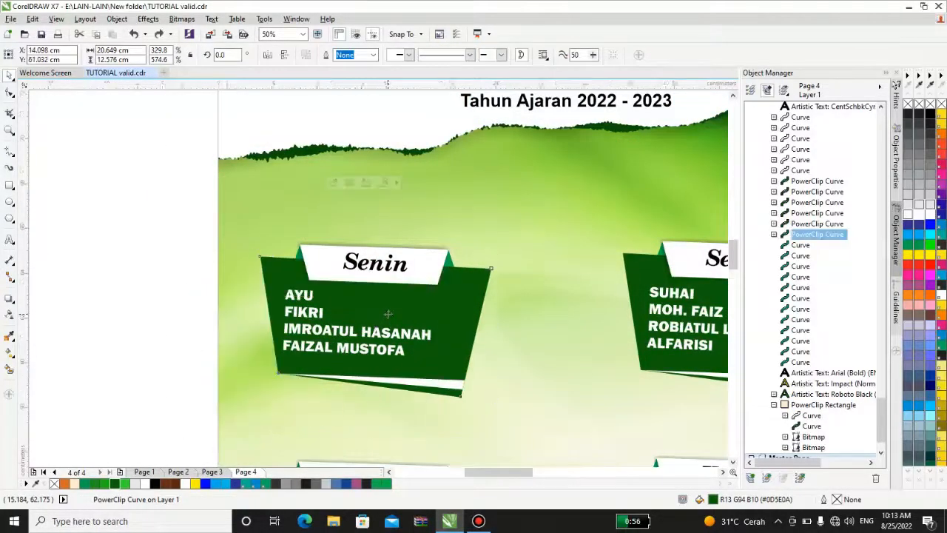
Edit the Senin panel's PowerClip contents, trying a cyan fill on the white lower strip and restoring its white fill before finishing the edit.
scroll(387, 313, "up", 1)
right_click(387, 314)
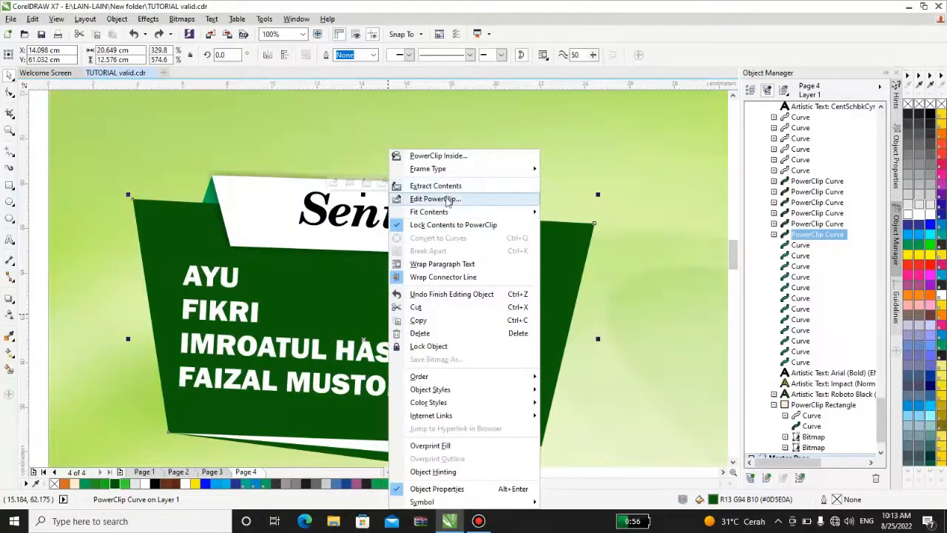
left_click(447, 199)
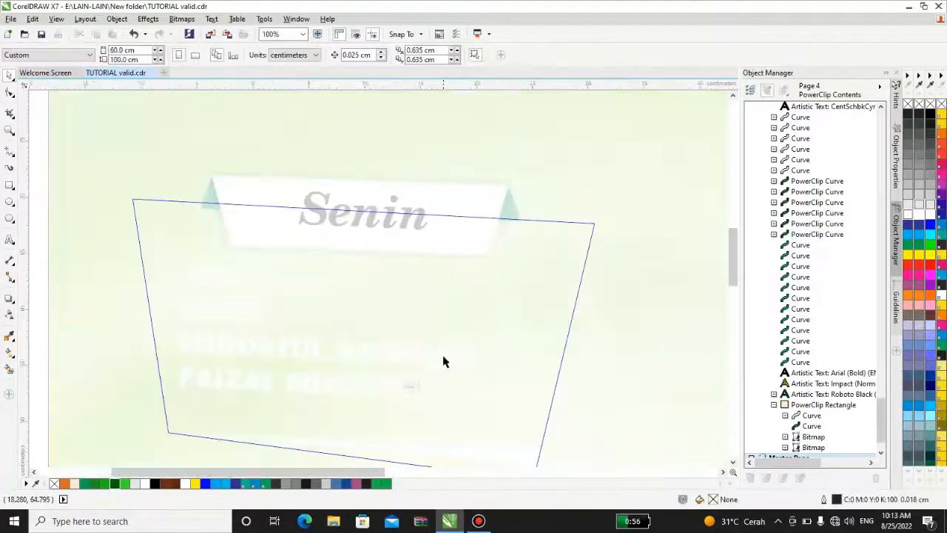
scroll(444, 362, "down", 1)
left_click(438, 358)
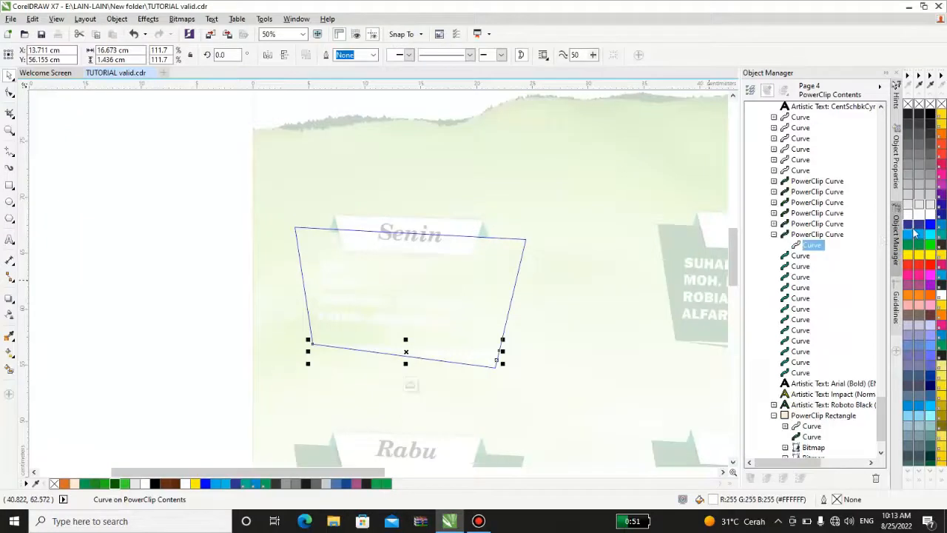
left_click(919, 239)
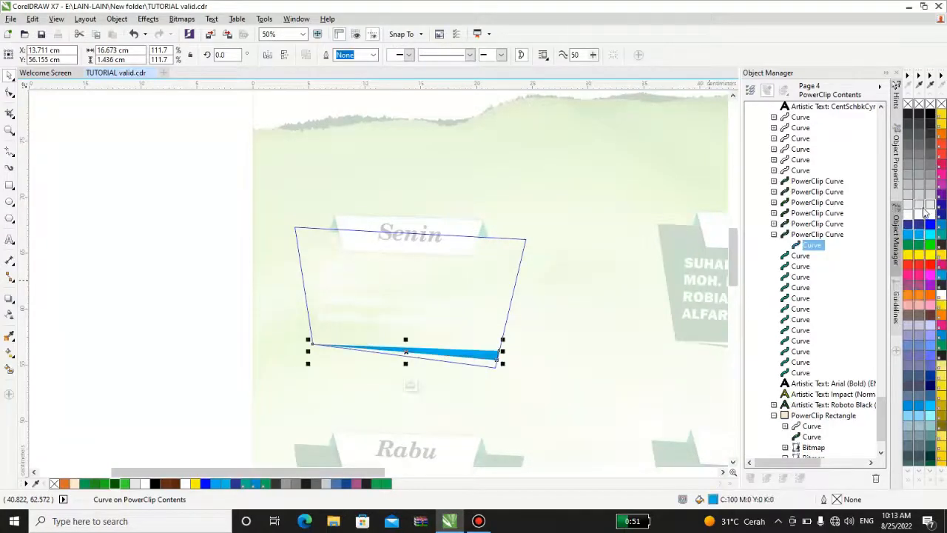
left_click(918, 207)
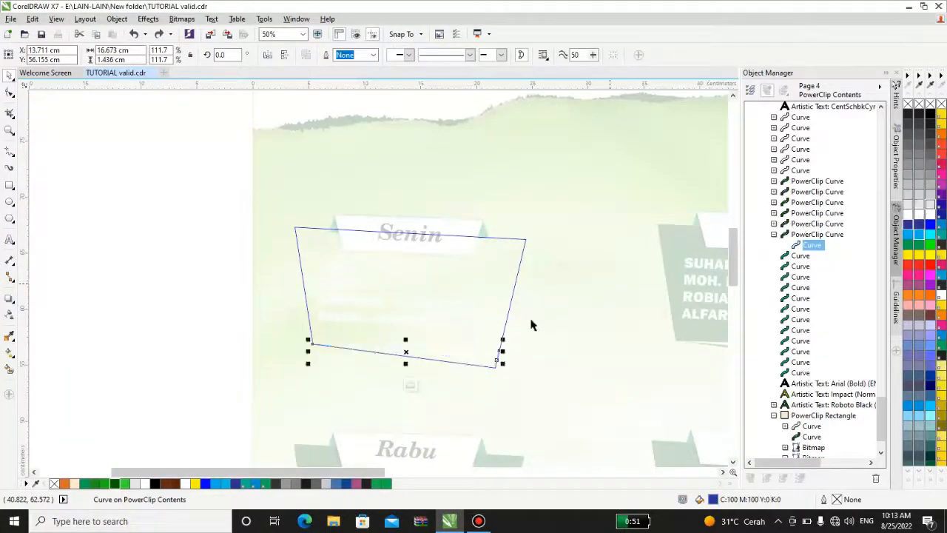
left_click(412, 384)
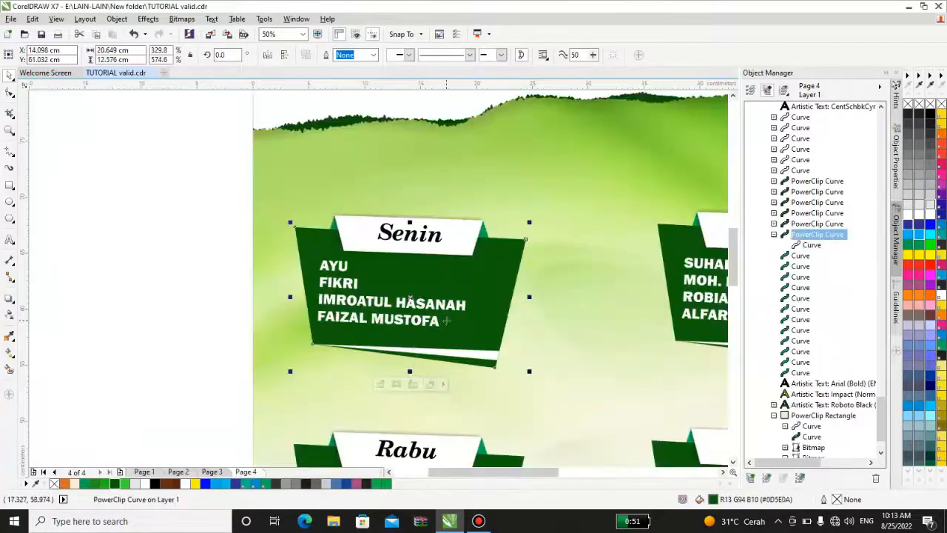
Examine the Senin name list and the other weekday panels down to Jum'at and Sabtu on the Jadwal Piket poster.
left_click(417, 309)
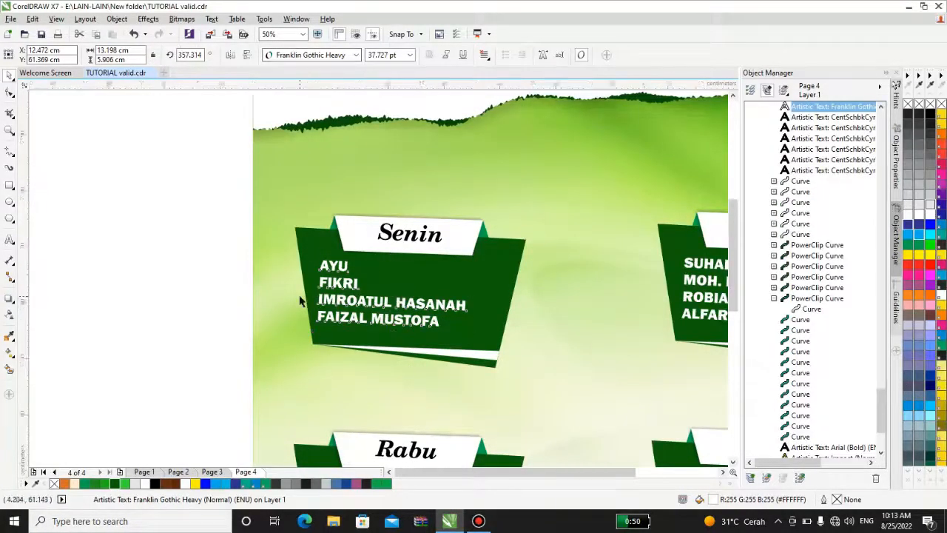
scroll(463, 344, "down", 1)
left_click(280, 228)
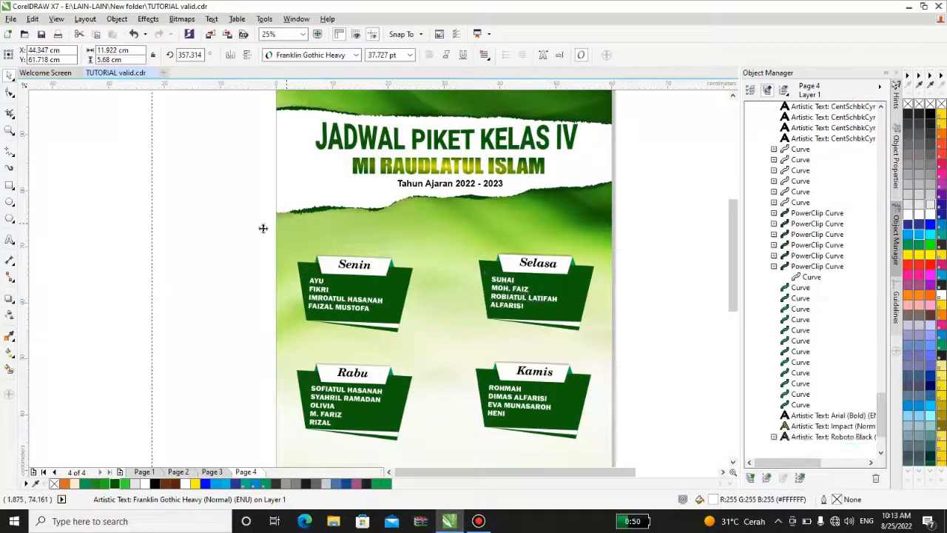
scroll(333, 244, "down", 1)
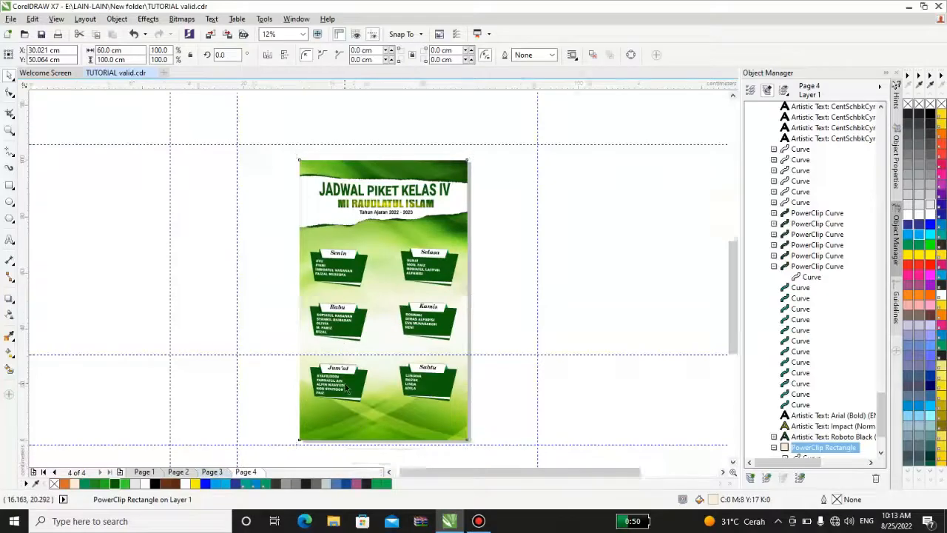
scroll(345, 383, "up", 3)
scroll(345, 383, "down", 2)
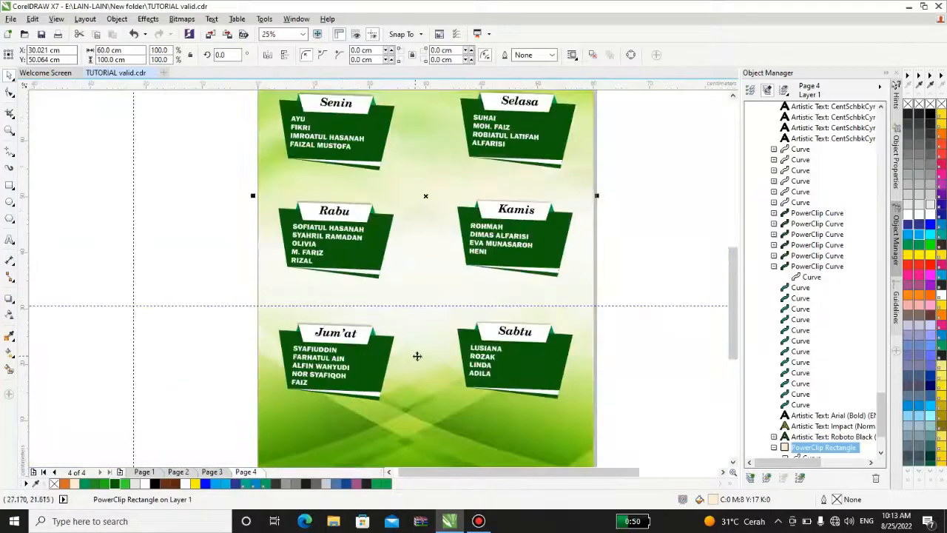
Review the posters on Page 3, Page 2 and Page 1 in turn, and minimize the drawing program to show the desktop.
left_click(212, 471)
scroll(317, 360, "down", 1)
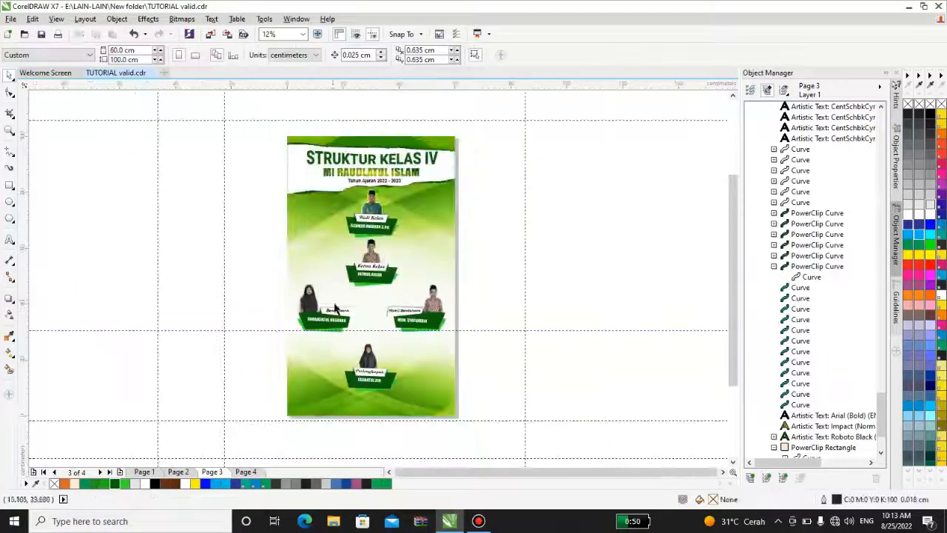
left_click(178, 471)
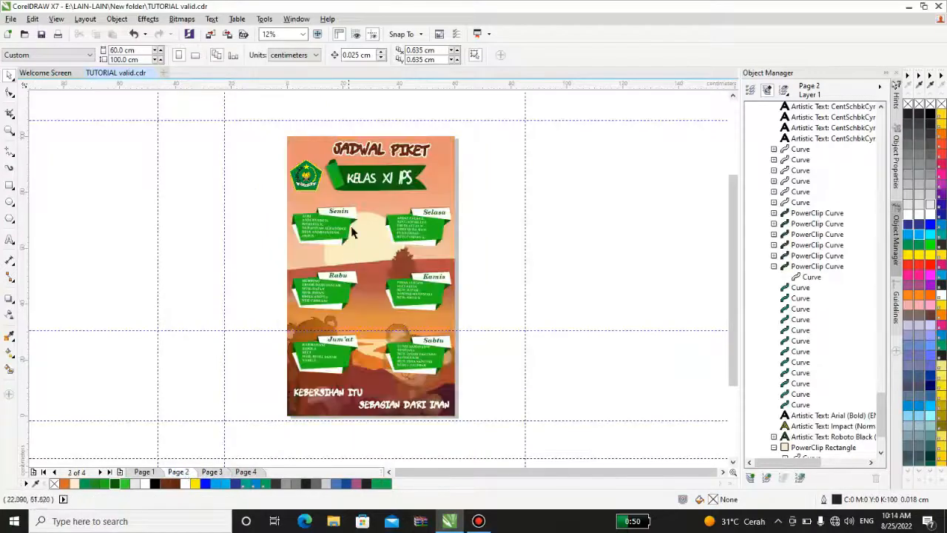
scroll(363, 244, "up", 1)
scroll(364, 247, "down", 1)
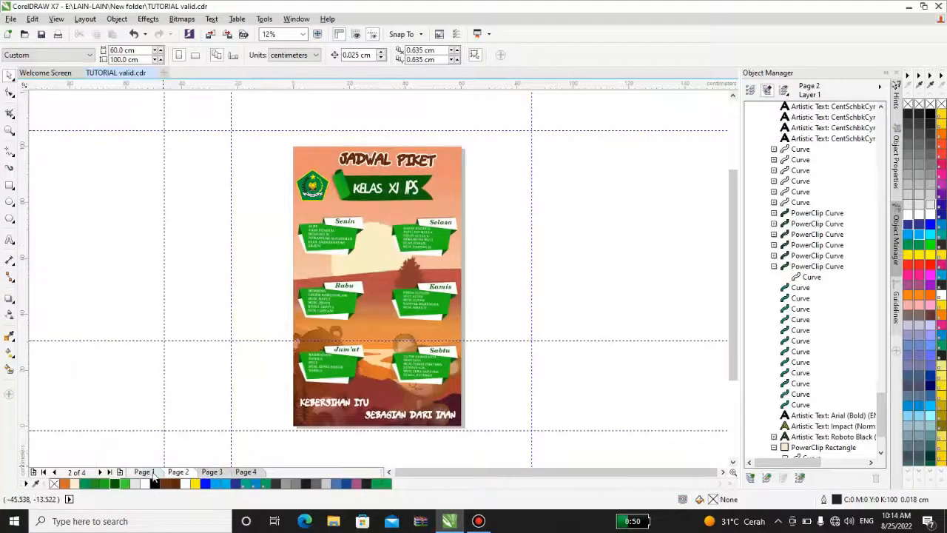
left_click(145, 471)
scroll(364, 230, "up", 1)
scroll(364, 229, "down", 2)
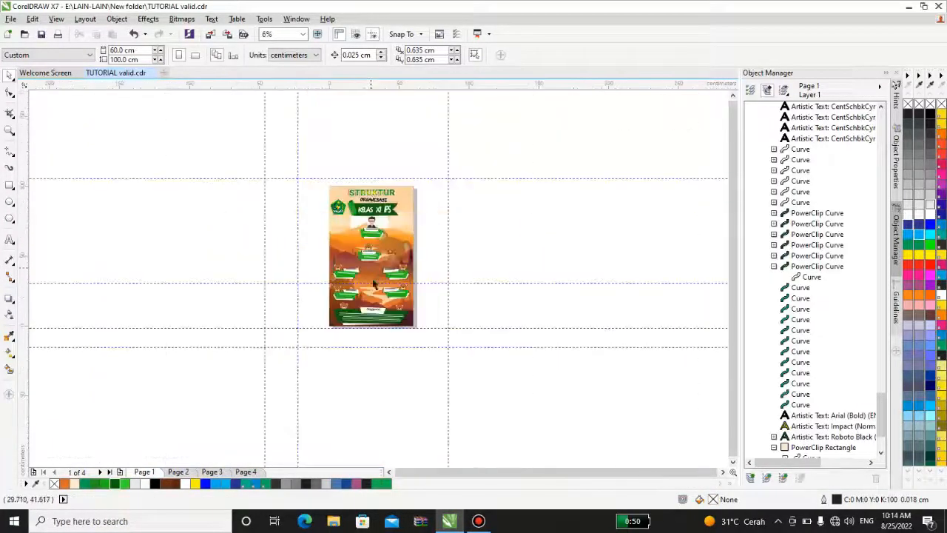
scroll(373, 292, "up", 3)
scroll(373, 292, "down", 3)
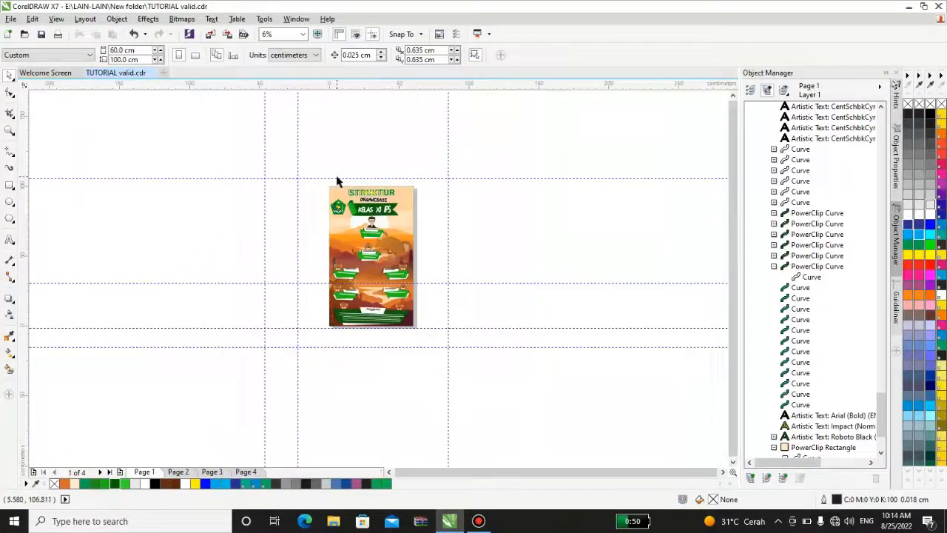
left_click(907, 7)
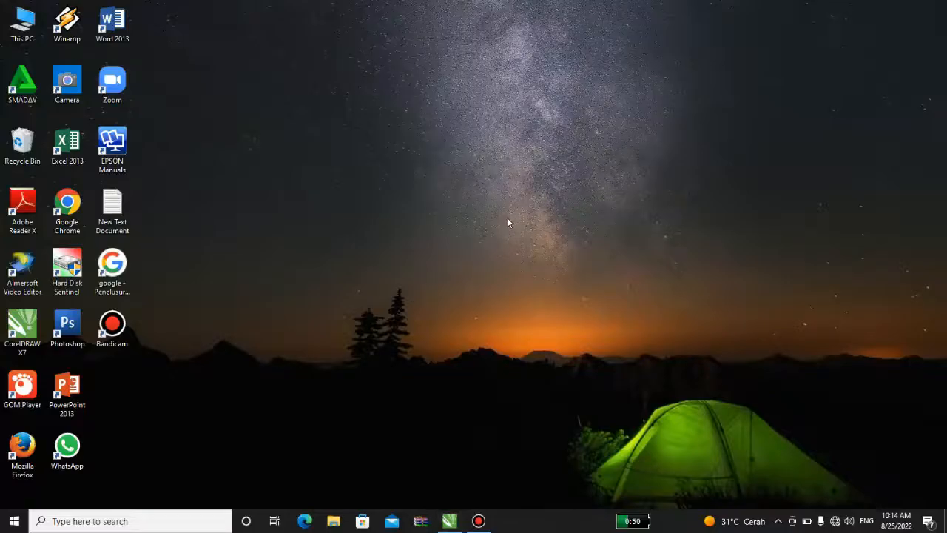